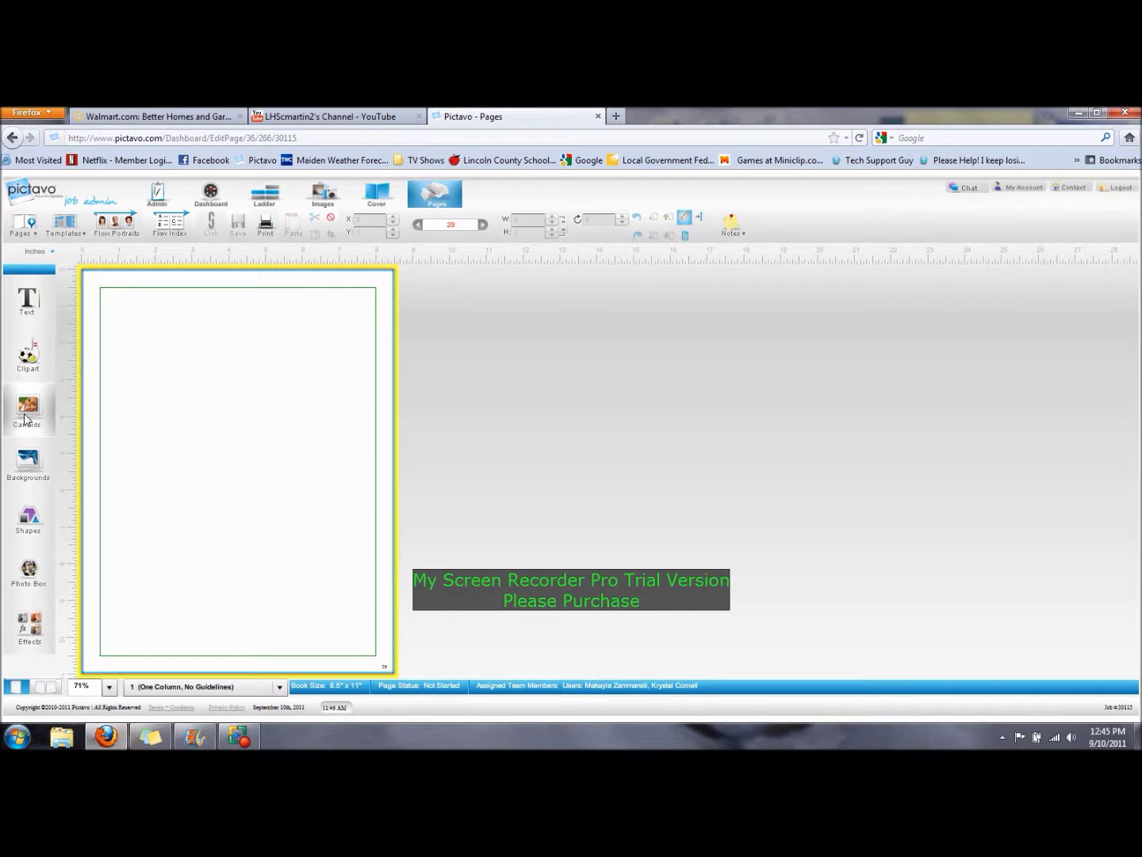
Place candid photo 100_0397 on the page, shrink and crop it, then delete it
{"action": "left_click", "coordinate": [26, 419]}
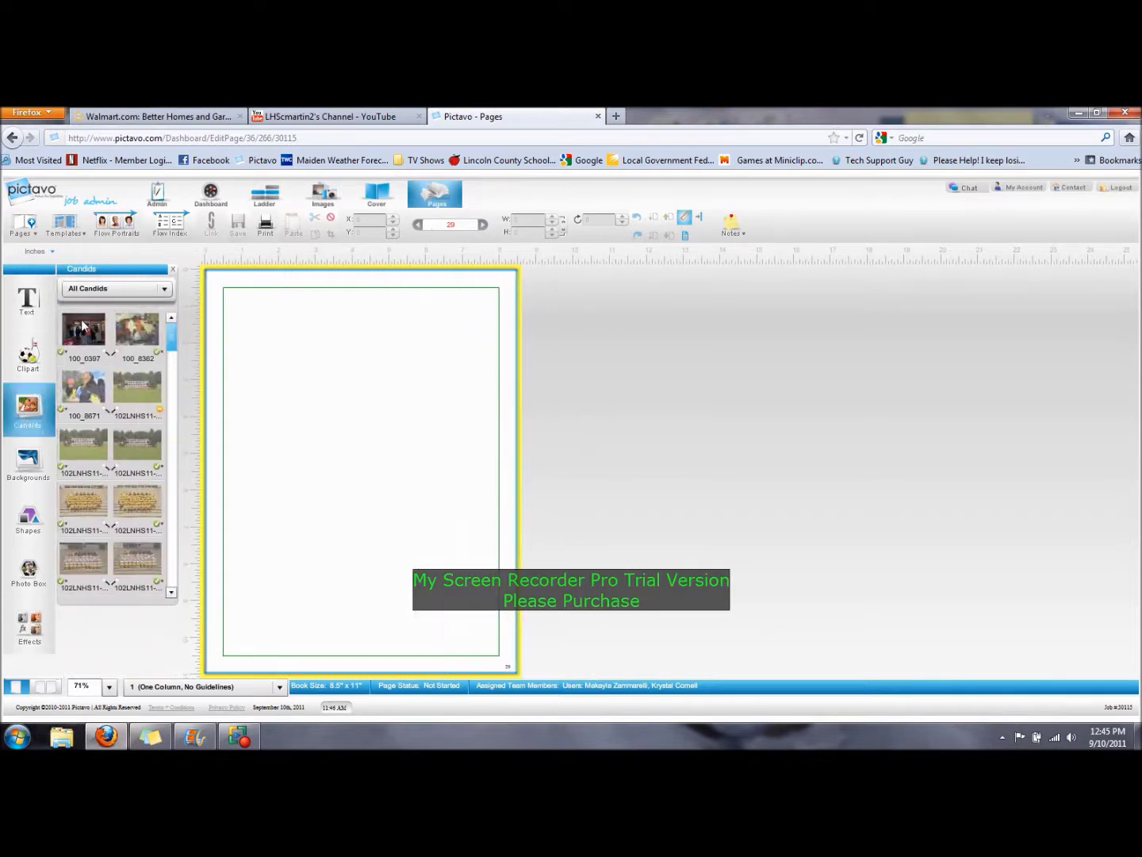
{"action": "left_click_drag", "start_coordinate": [81, 324], "coordinate": [317, 322]}
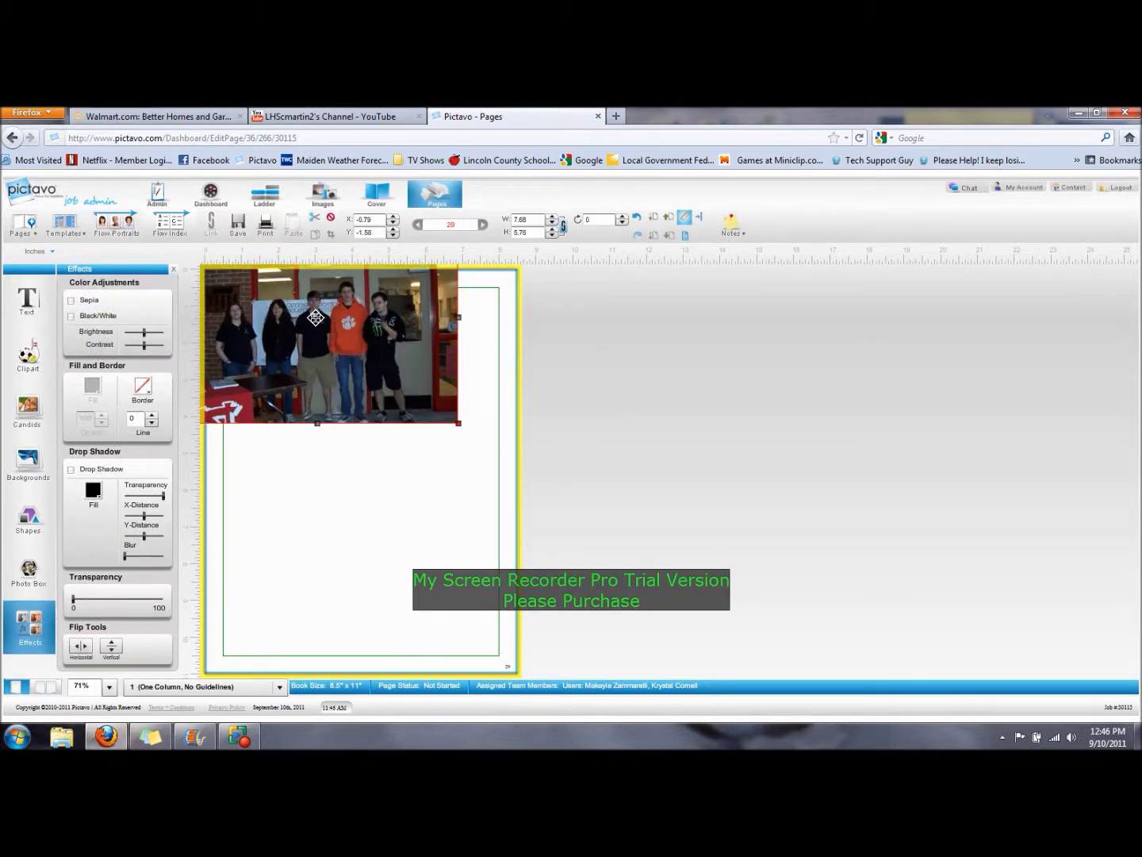
{"action": "left_click_drag", "start_coordinate": [316, 318], "coordinate": [364, 410]}
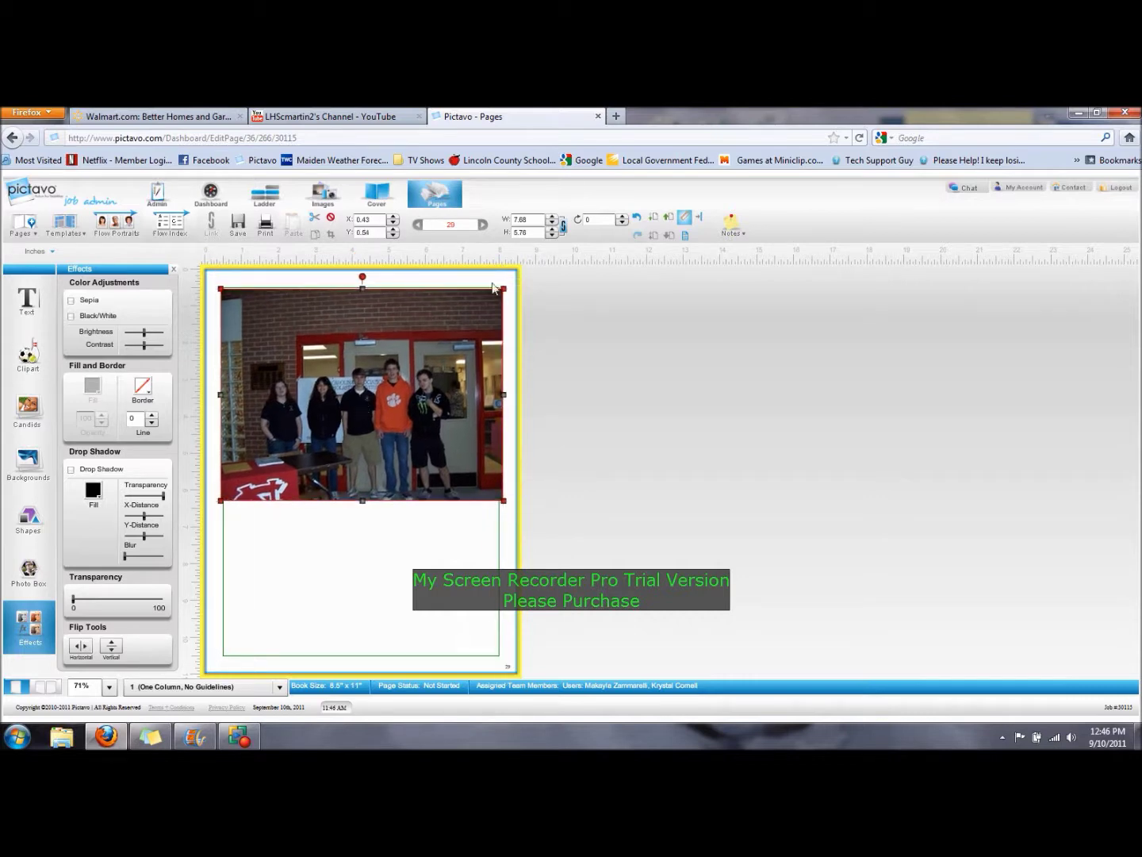
{"action": "left_click_drag", "start_coordinate": [508, 283], "coordinate": [395, 366]}
{"action": "left_click_drag", "start_coordinate": [330, 410], "coordinate": [362, 400]}
{"action": "double_click", "coordinate": [342, 410]}
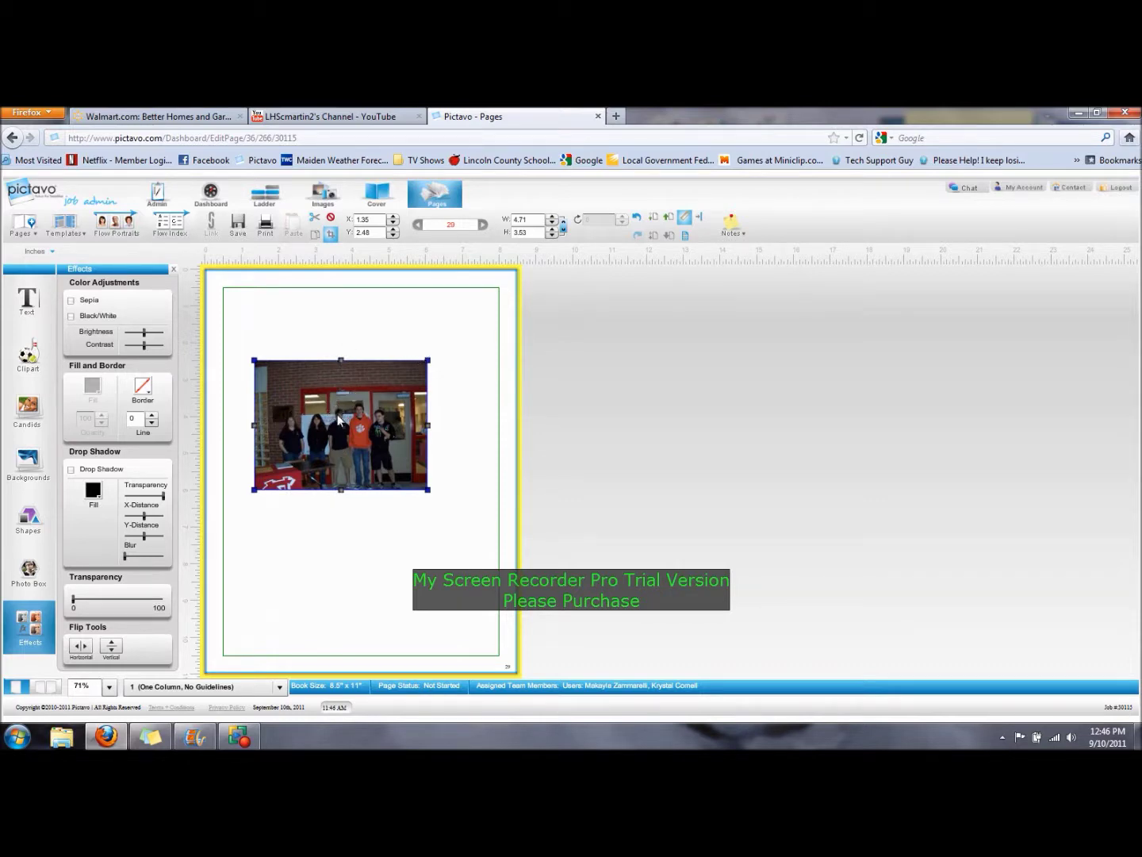
{"action": "key", "text": "Delete"}
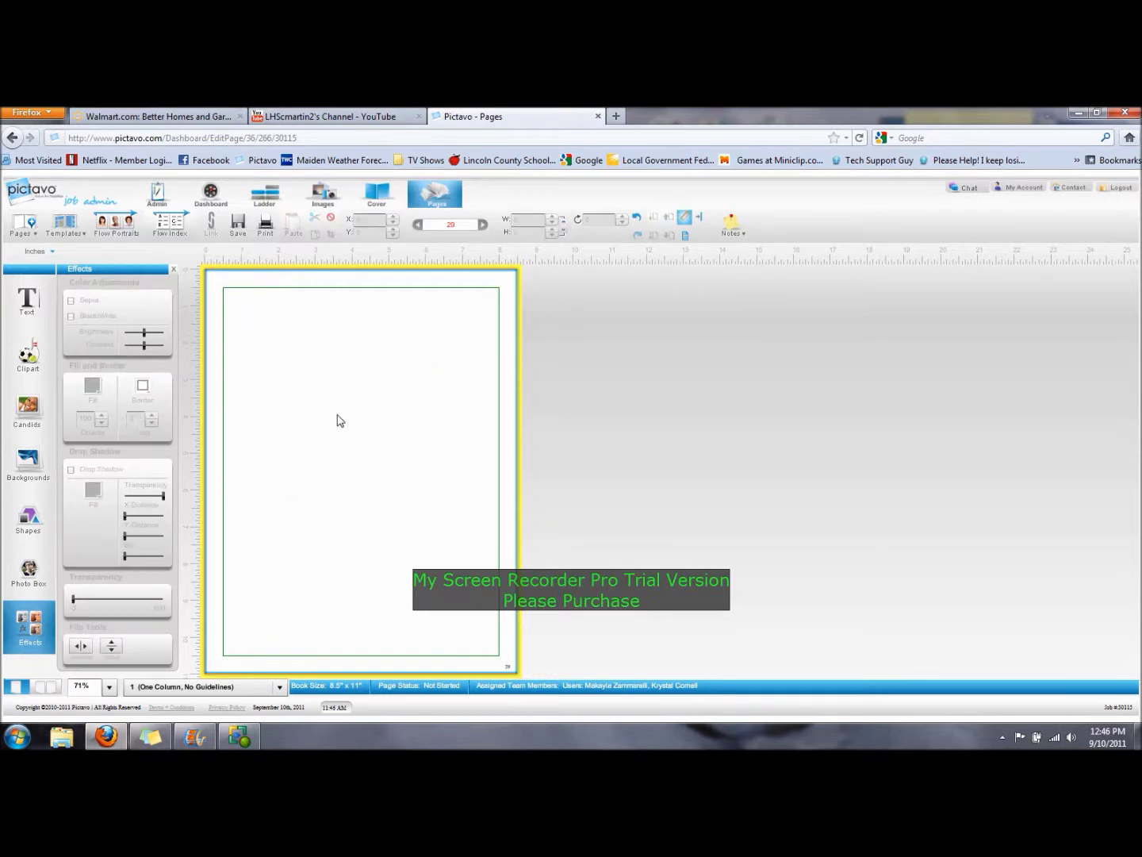
Add a rectangular photo frame enlarged to about 4 by 4.5 inches near the upper left
{"action": "left_click", "coordinate": [33, 571]}
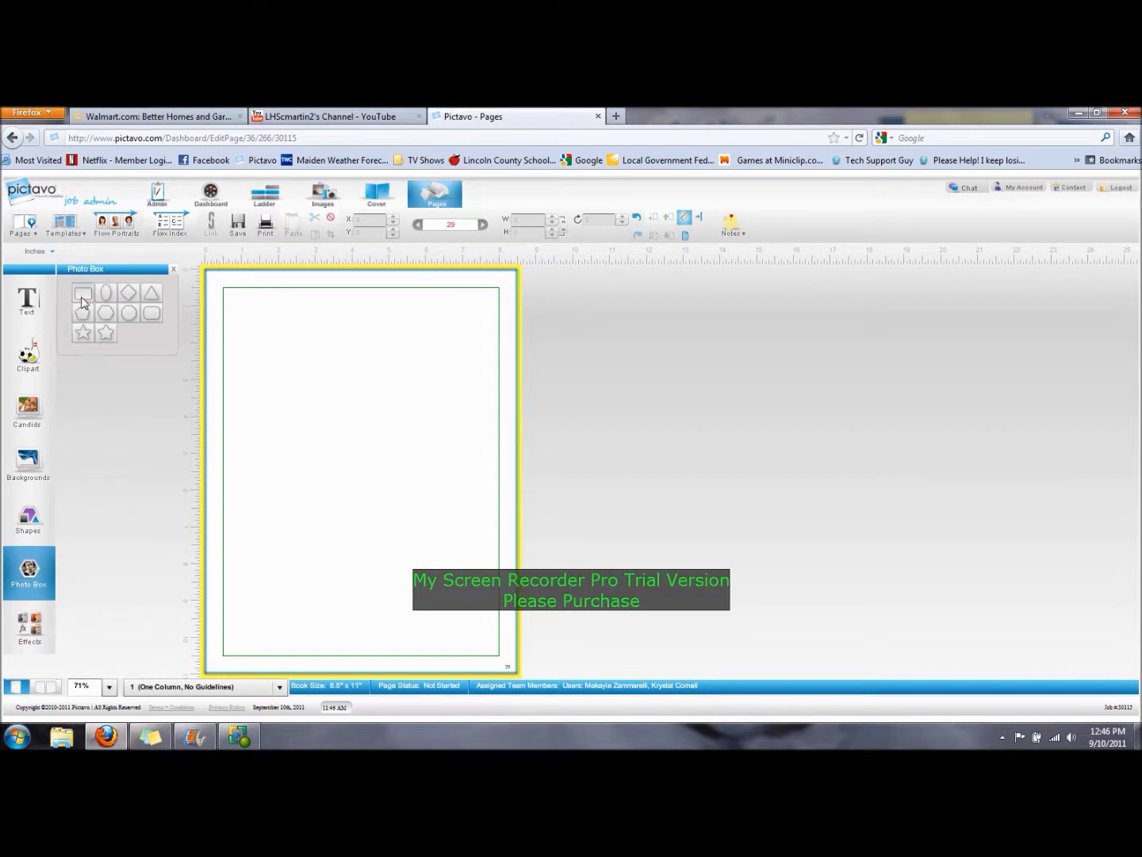
{"action": "left_click_drag", "start_coordinate": [83, 297], "coordinate": [331, 424]}
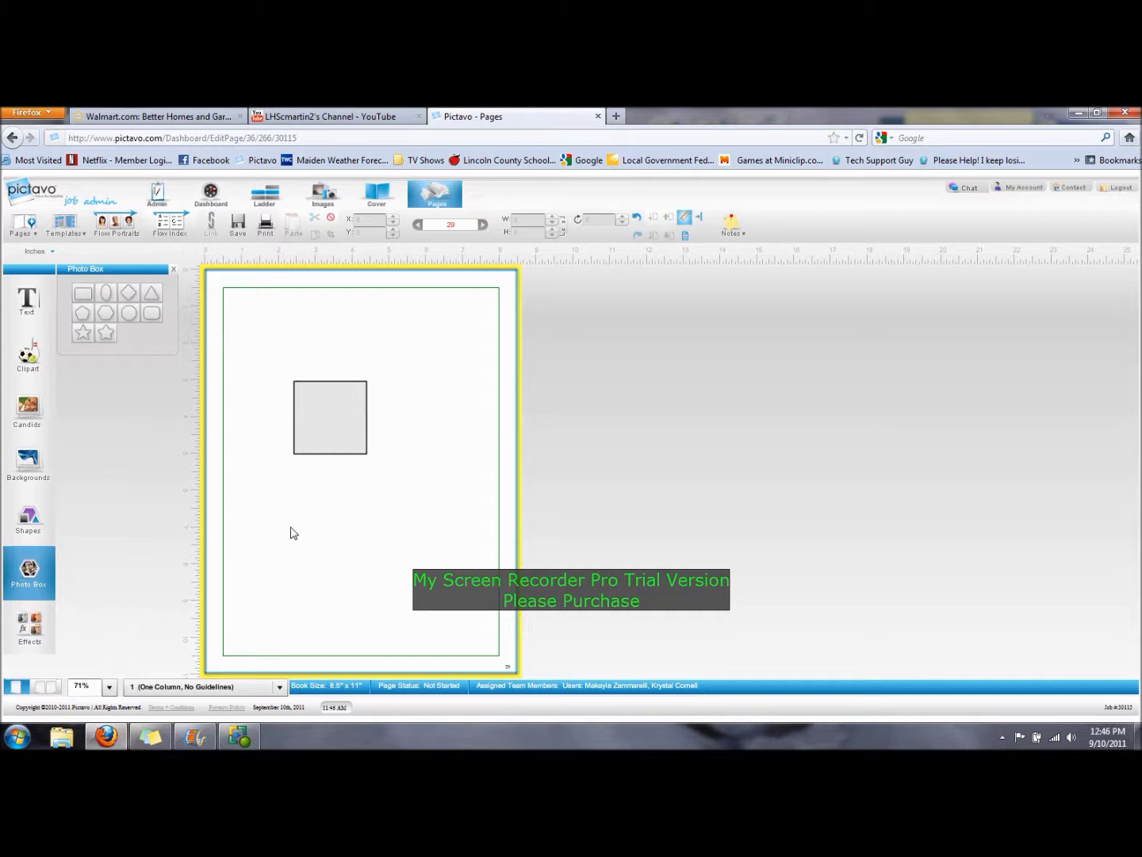
{"action": "left_click", "coordinate": [329, 431]}
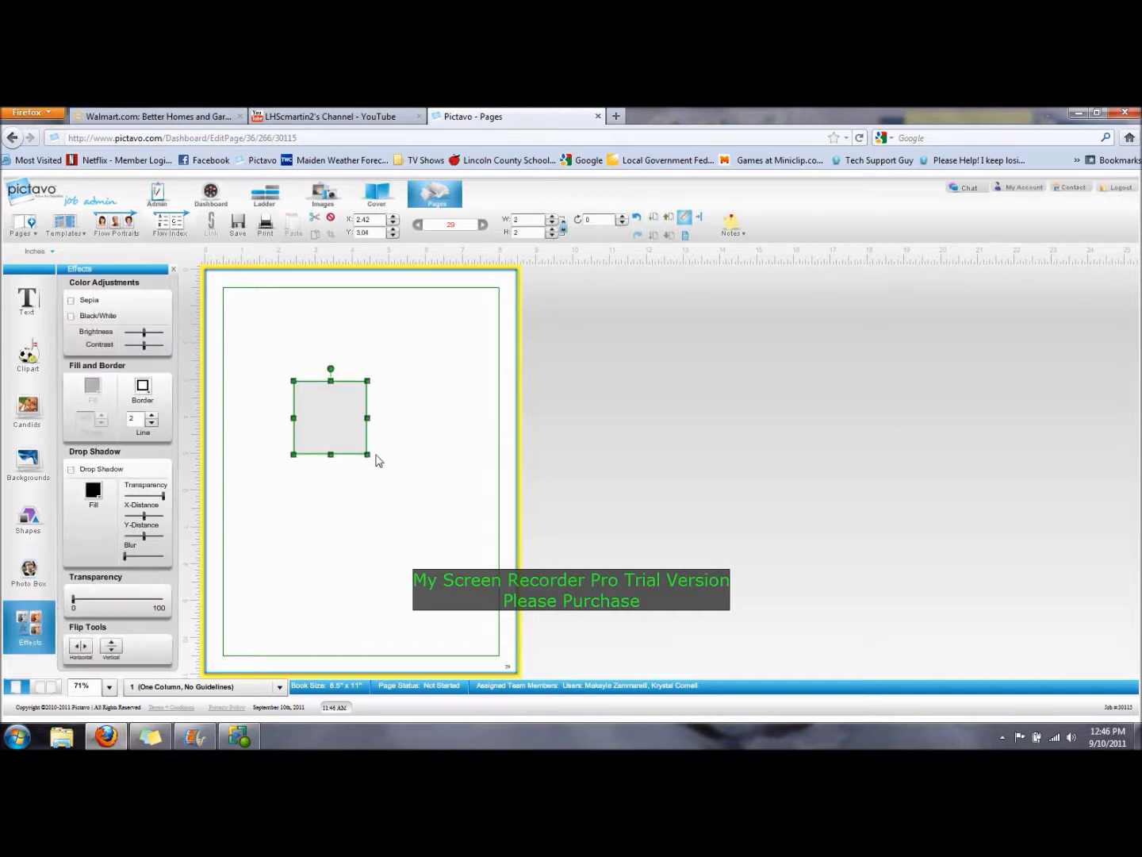
{"action": "left_click_drag", "start_coordinate": [367, 455], "coordinate": [441, 549]}
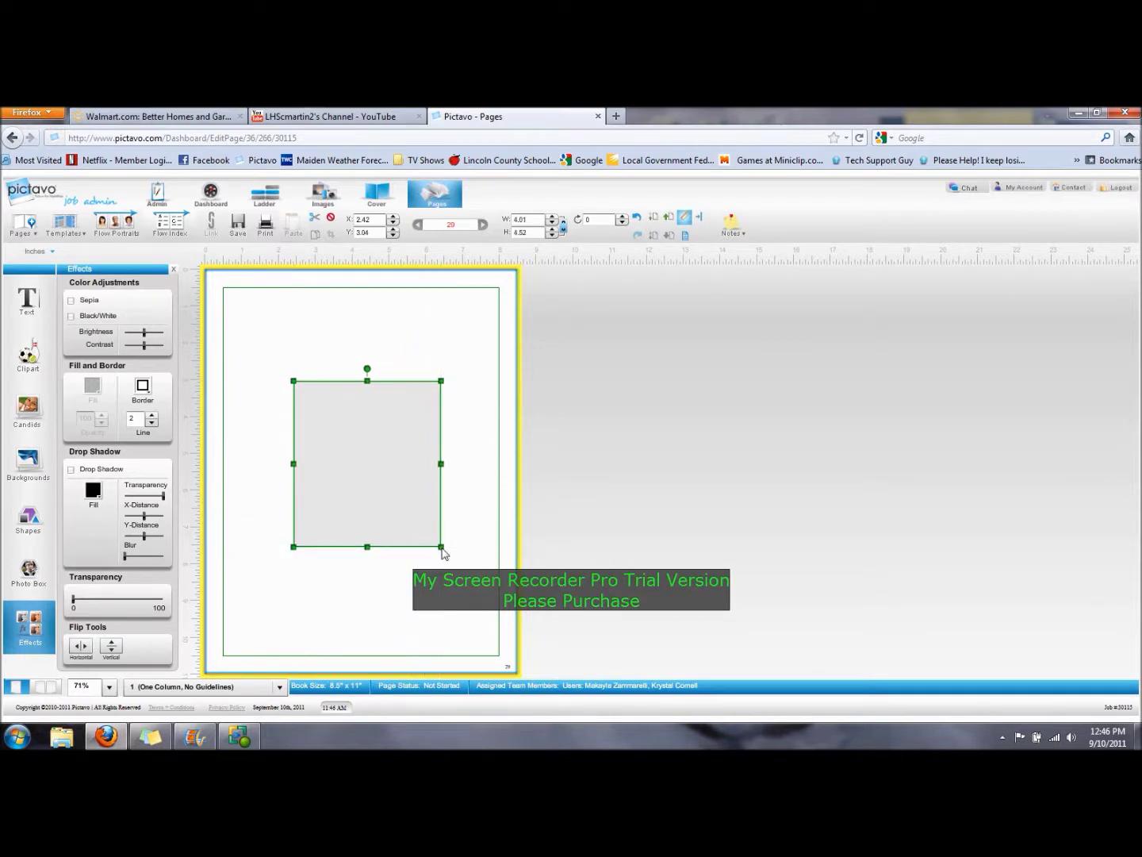
{"action": "left_click_drag", "start_coordinate": [380, 475], "coordinate": [351, 419]}
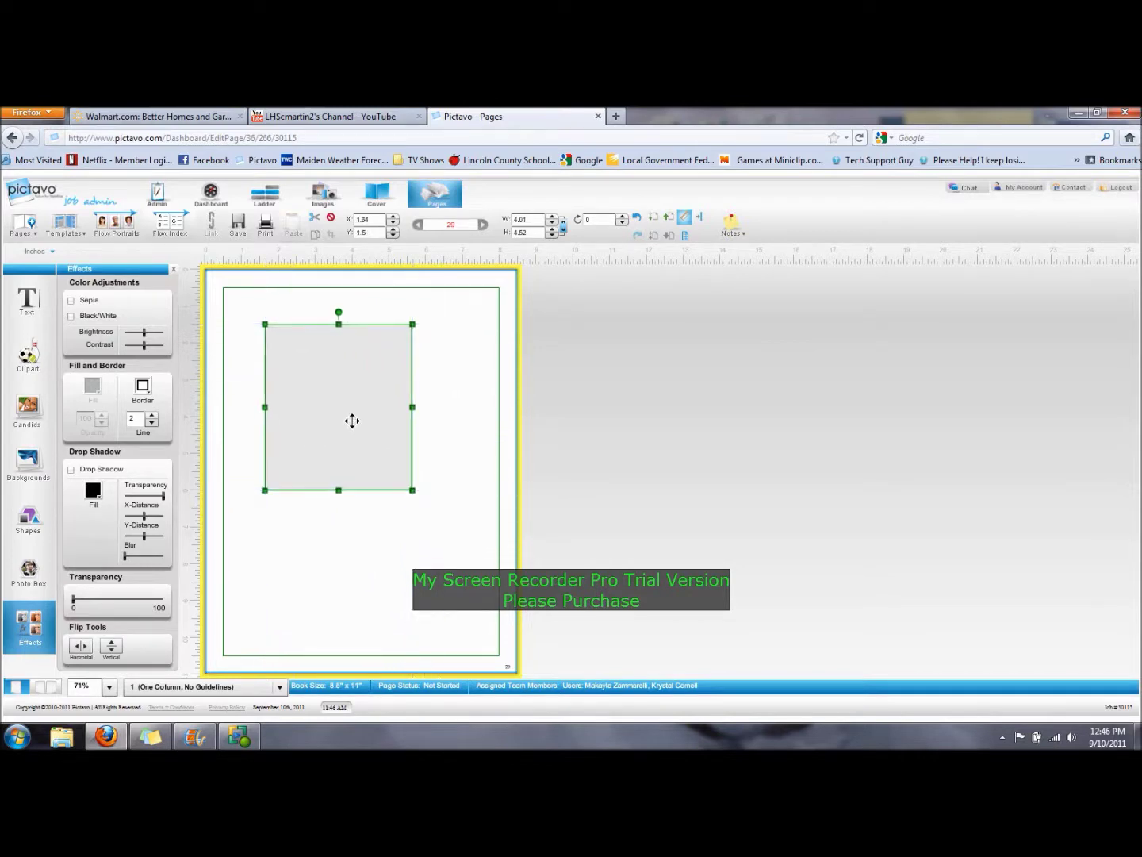
{"action": "left_click", "coordinate": [31, 409]}
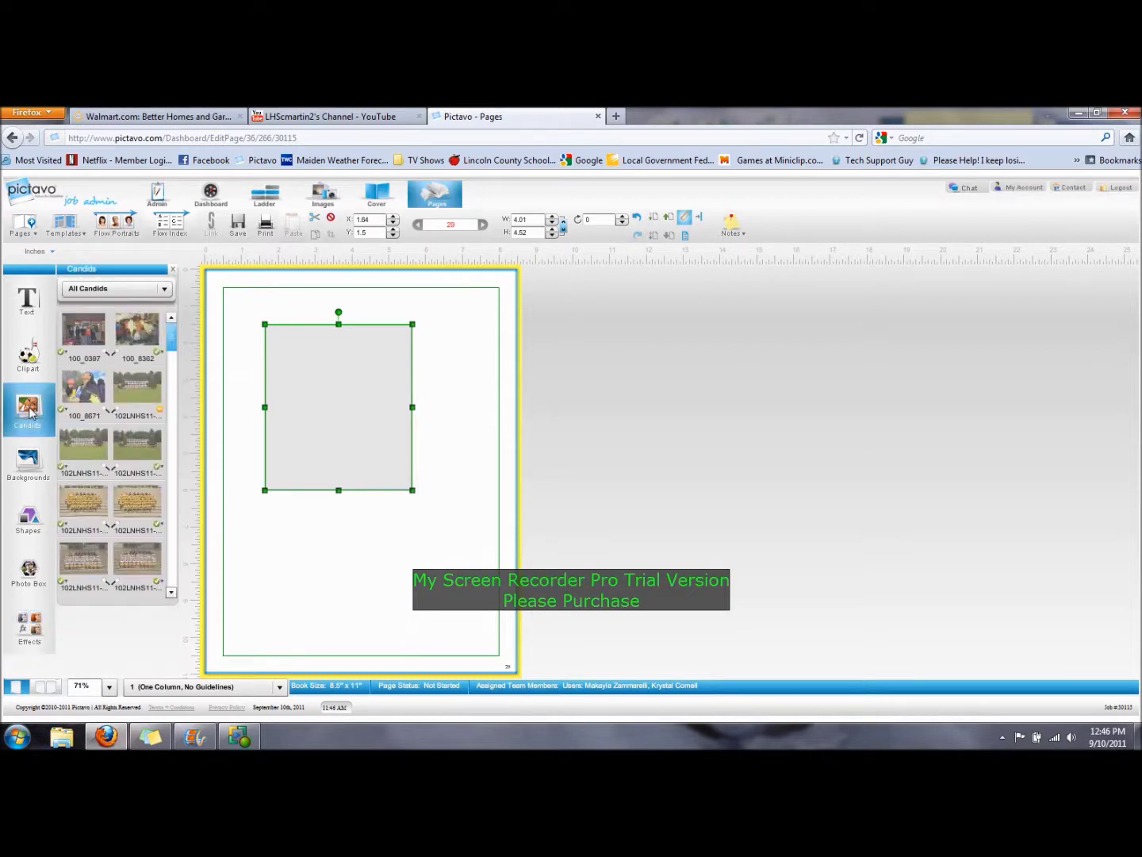
Drop JV Volleyball candid _MG_2708 into the photo frame
{"action": "left_click", "coordinate": [165, 290]}
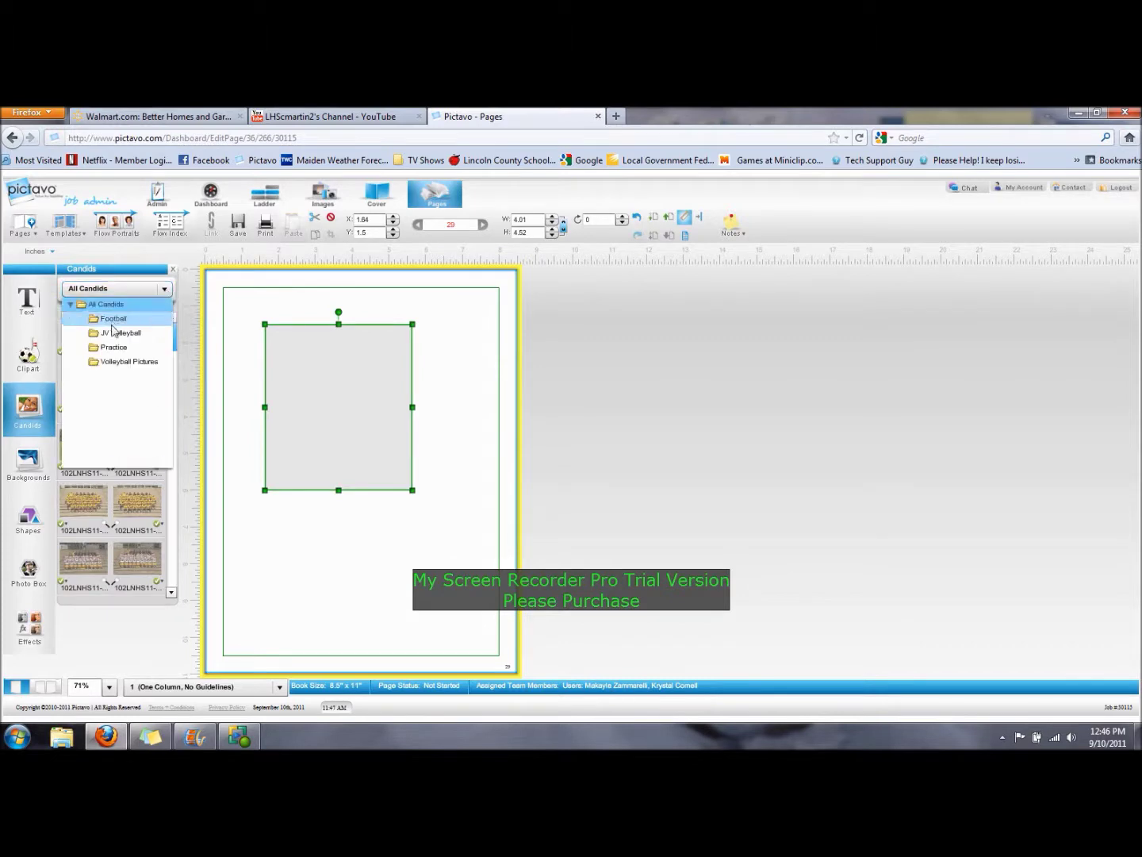
{"action": "left_click", "coordinate": [115, 332]}
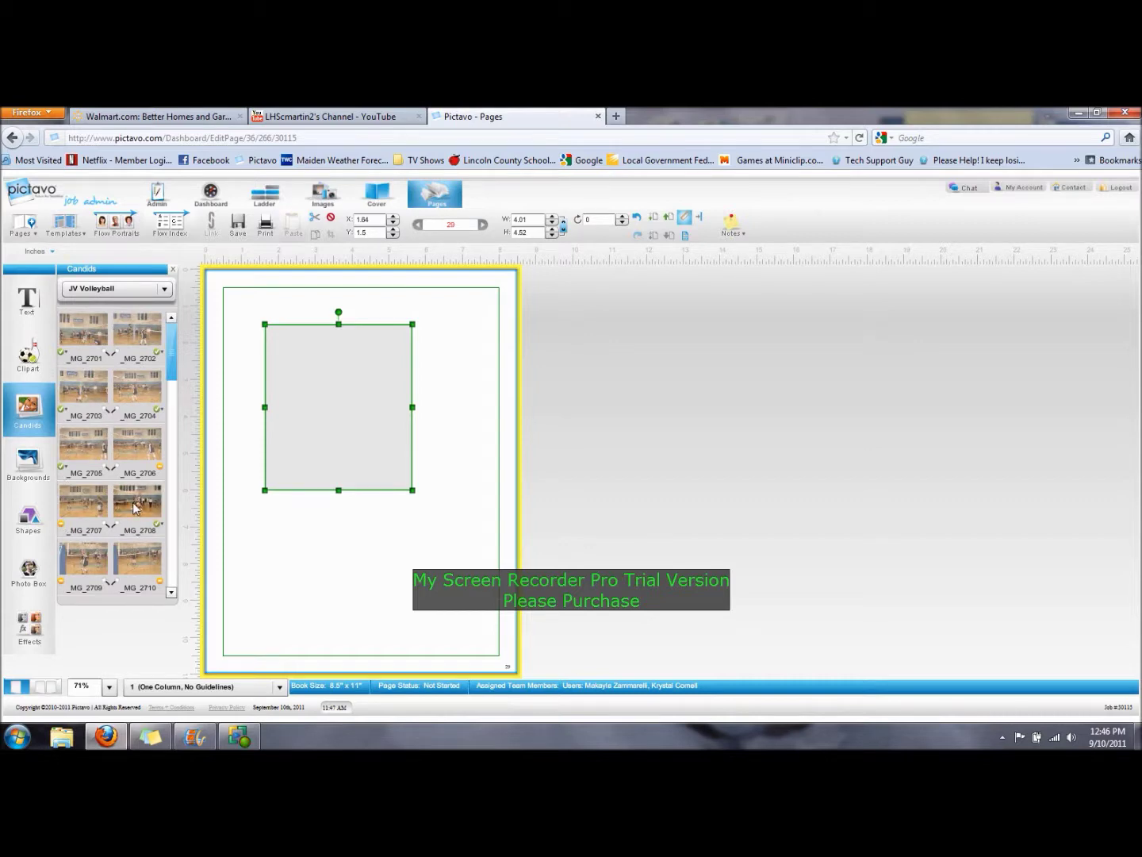
{"action": "left_click_drag", "start_coordinate": [135, 508], "coordinate": [317, 425]}
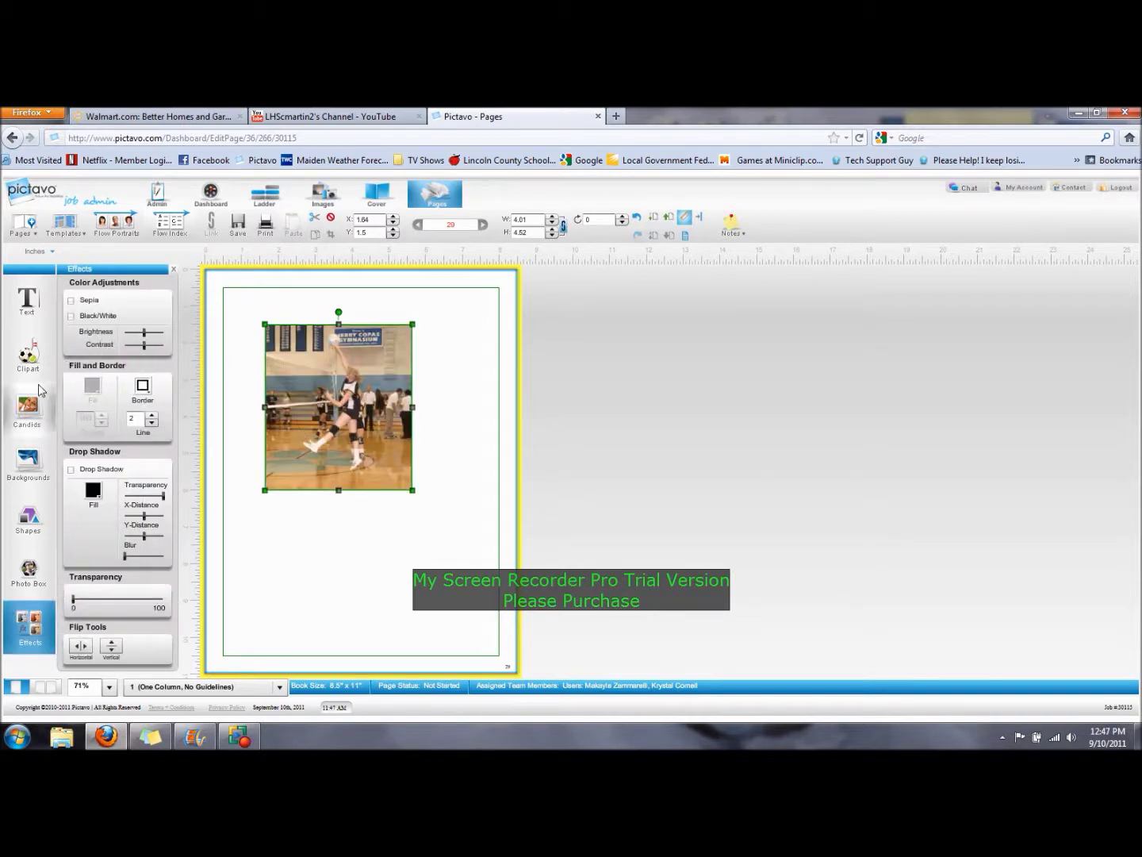
Check which pages already use _MG_2708, then deselect and reselect the volleyball photo
{"action": "left_click", "coordinate": [30, 407]}
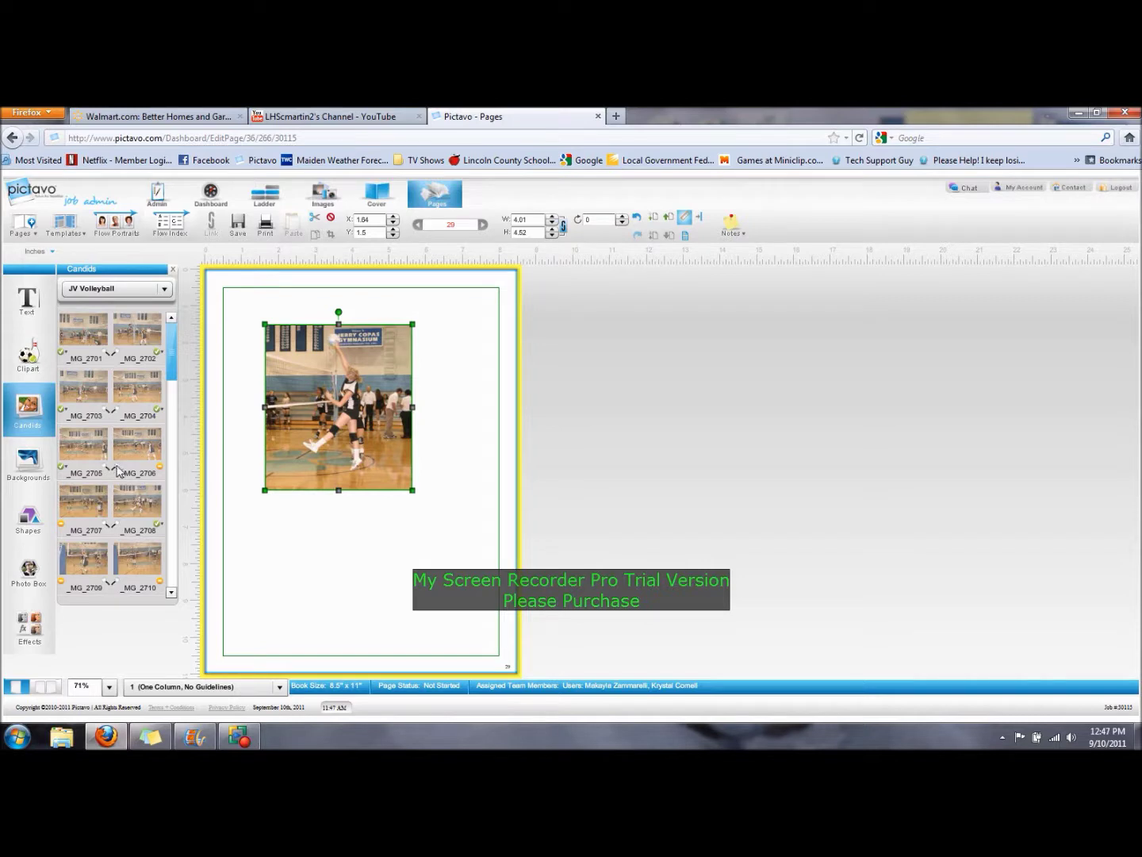
{"action": "mouse_move", "coordinate": [118, 470]}
{"action": "left_click", "coordinate": [158, 526]}
{"action": "left_click", "coordinate": [321, 579]}
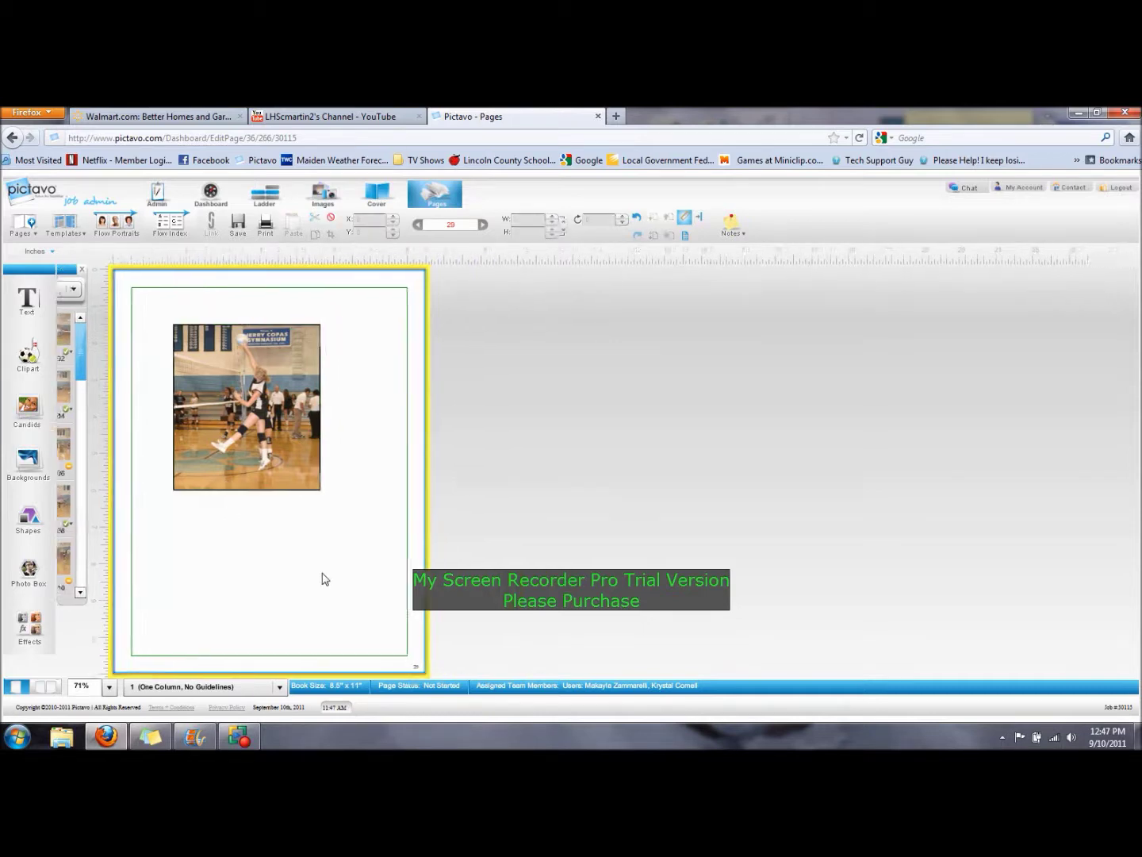
{"action": "left_click", "coordinate": [231, 413]}
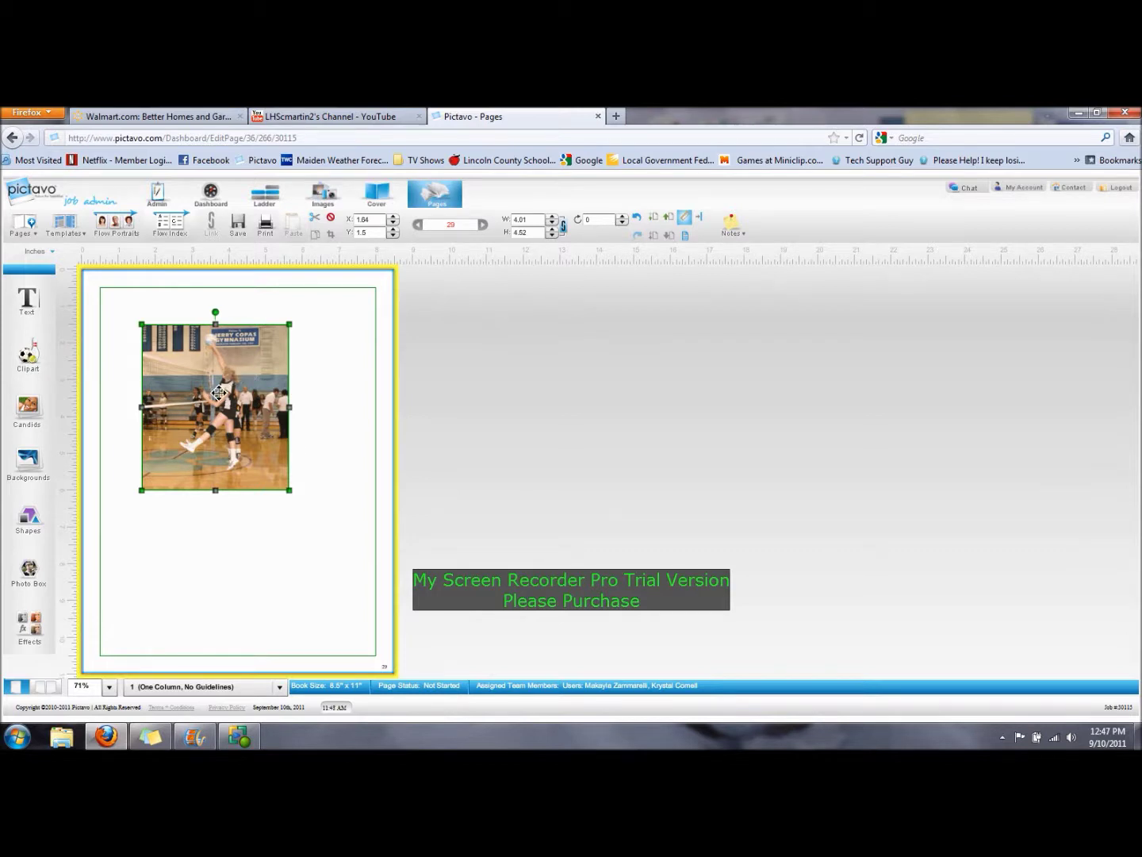
Enlarge and shift the image to frame the leaping player, narrowing the frame to 3.25 by 4.52 inches
{"action": "double_click", "coordinate": [219, 392]}
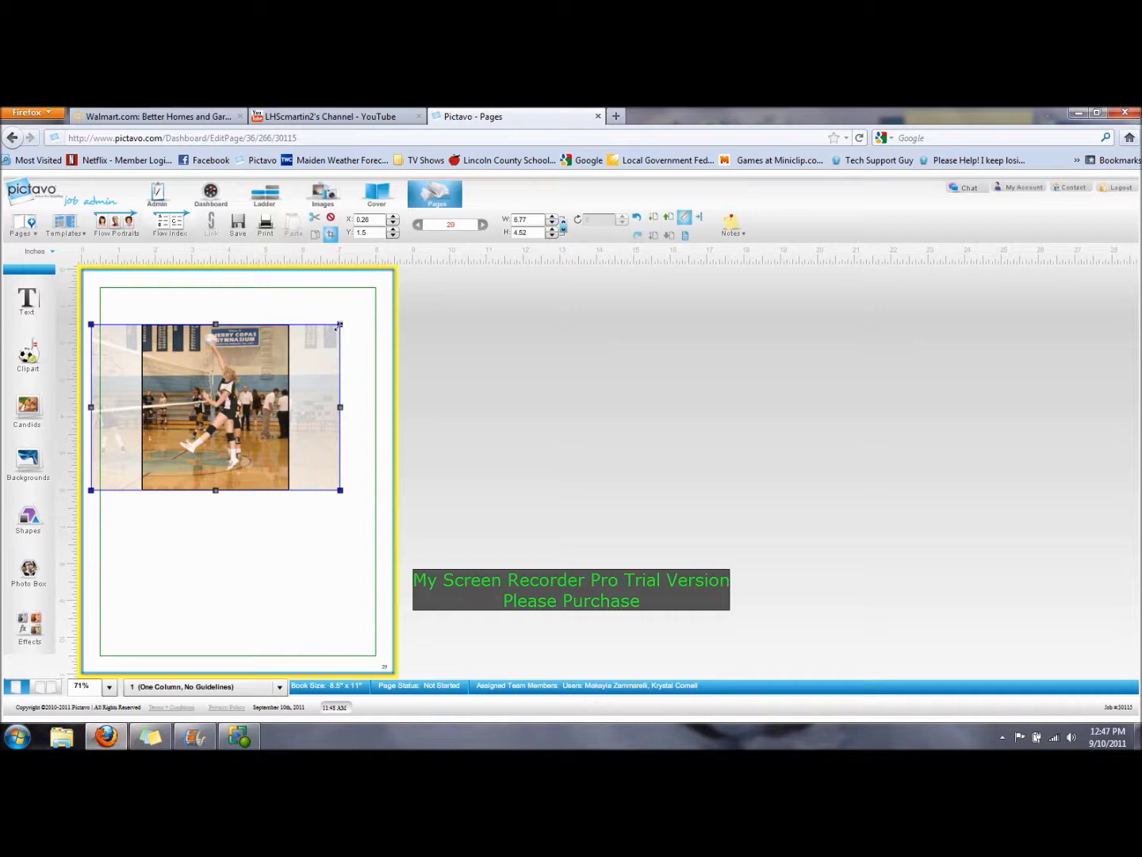
{"action": "left_click_drag", "start_coordinate": [339, 325], "coordinate": [379, 296]}
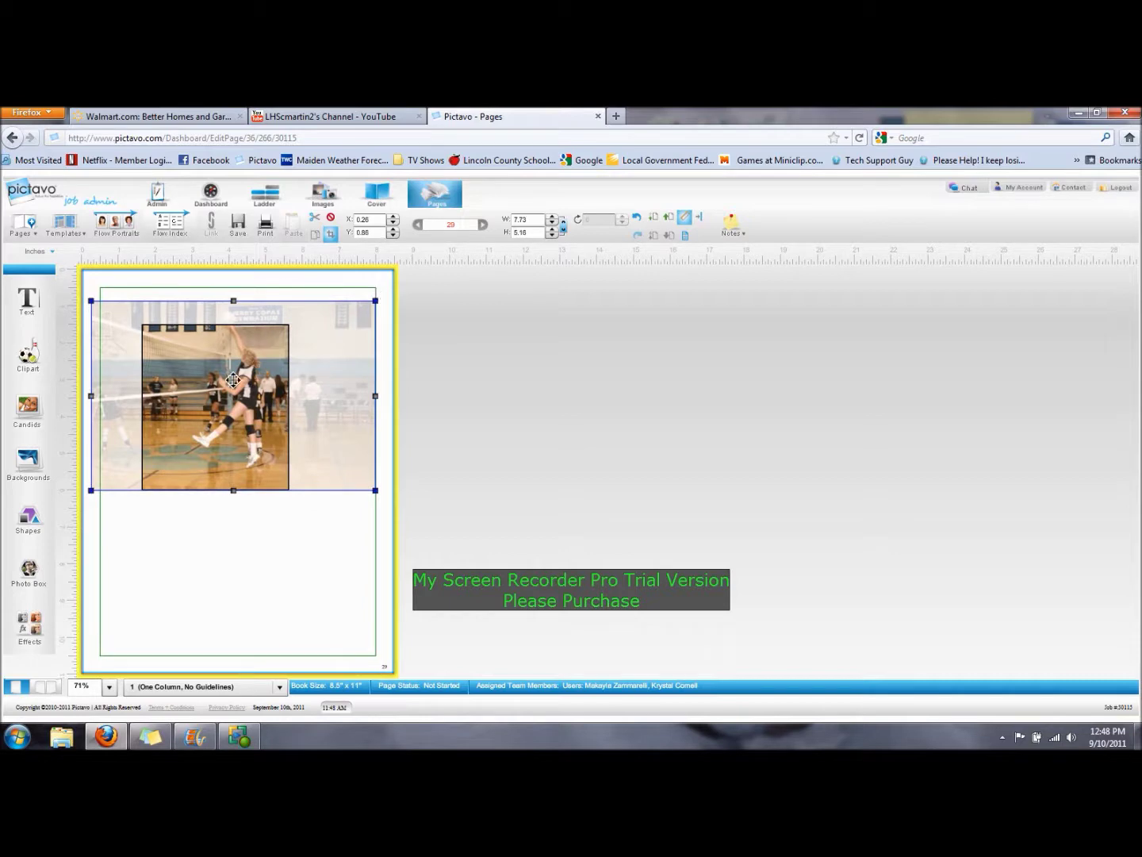
{"action": "mouse_move", "coordinate": [242, 382]}
{"action": "left_mouse_down"}
{"action": "mouse_move", "coordinate": [238, 398]}
{"action": "mouse_move", "coordinate": [197, 398]}
{"action": "mouse_move", "coordinate": [251, 401]}
{"action": "mouse_move", "coordinate": [198, 397]}
{"action": "mouse_move", "coordinate": [236, 400]}
{"action": "left_mouse_up"}
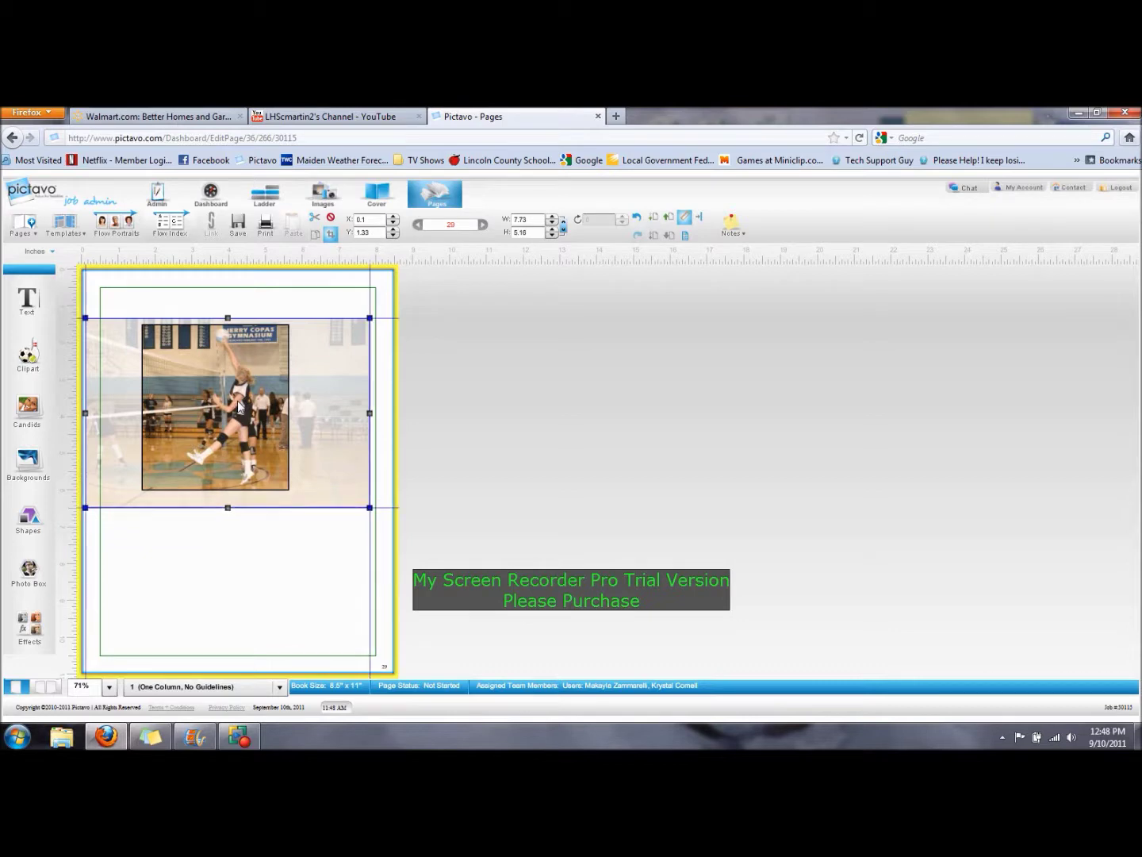
{"action": "left_click", "coordinate": [238, 406]}
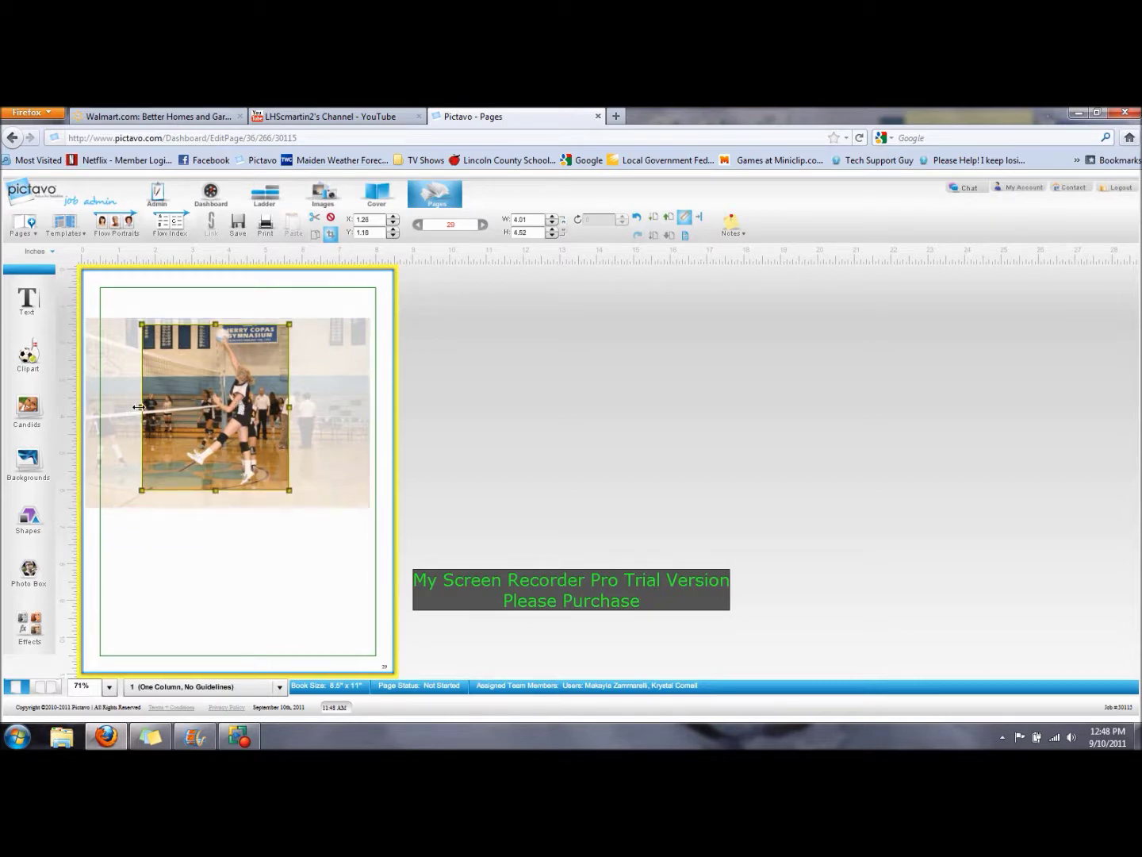
{"action": "left_click_drag", "start_coordinate": [140, 408], "coordinate": [171, 409]}
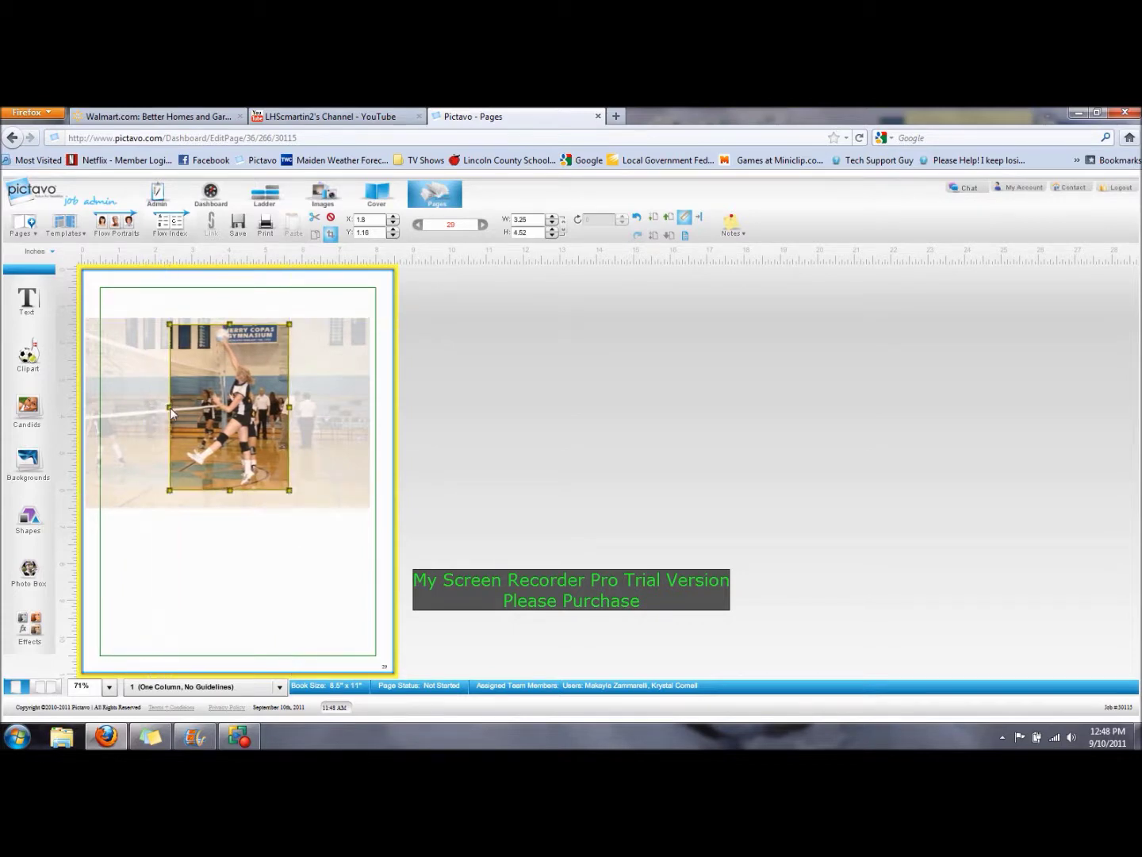
{"action": "left_click", "coordinate": [246, 545]}
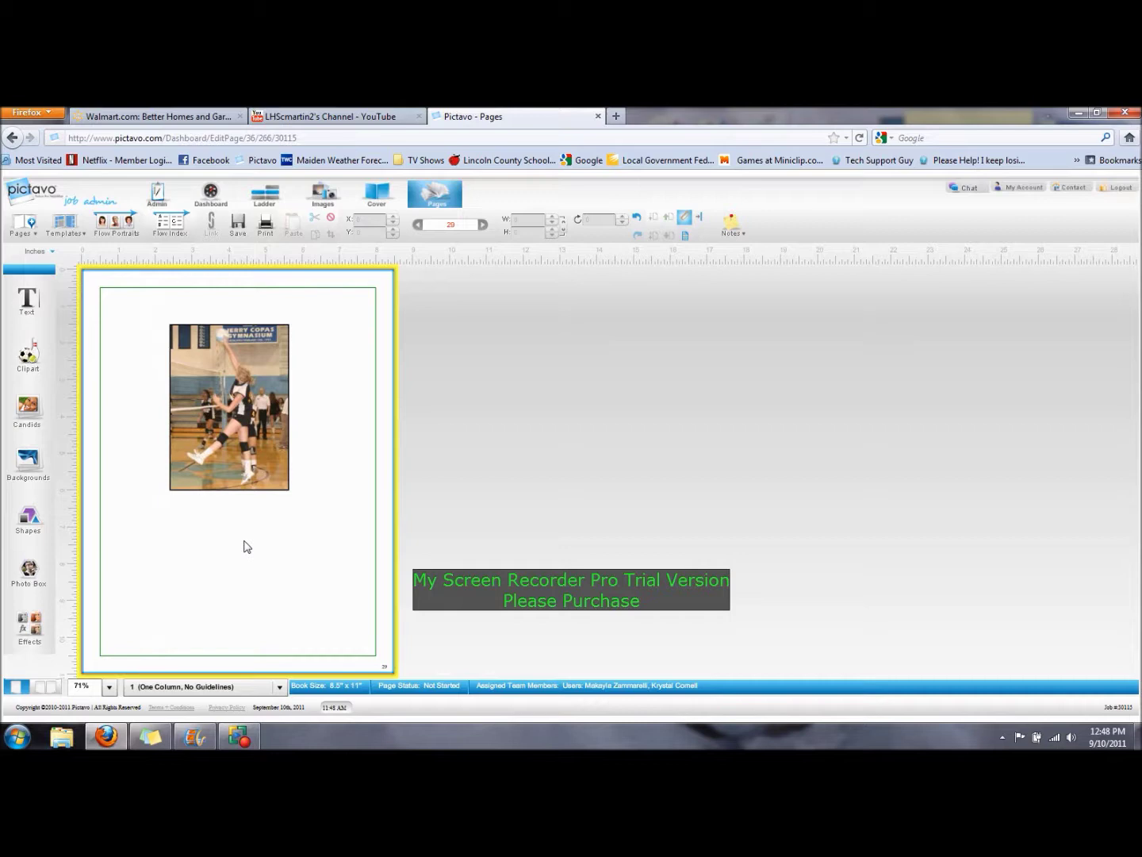
{"action": "left_click_drag", "start_coordinate": [244, 541], "coordinate": [204, 538]}
{"action": "left_click", "coordinate": [228, 411]}
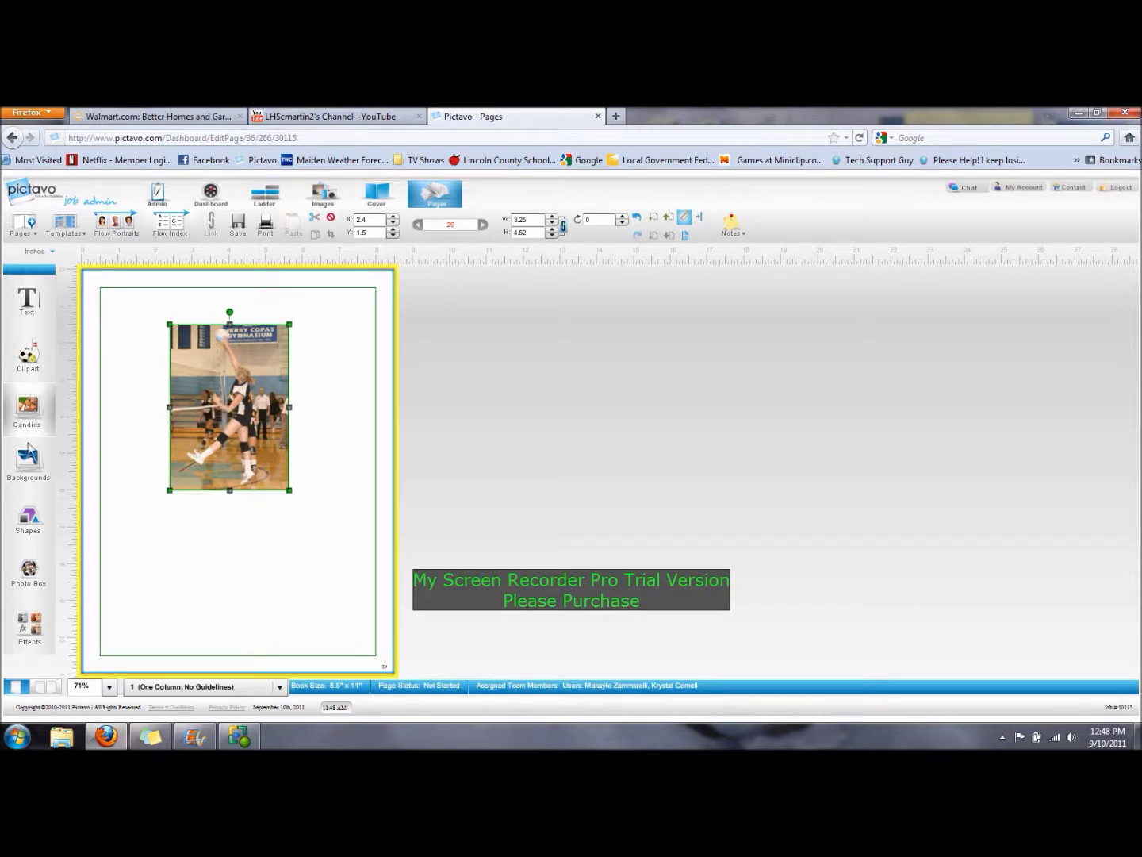
Apply and then remove a Sepia tone on the volleyball photo
{"action": "left_click", "coordinate": [27, 630]}
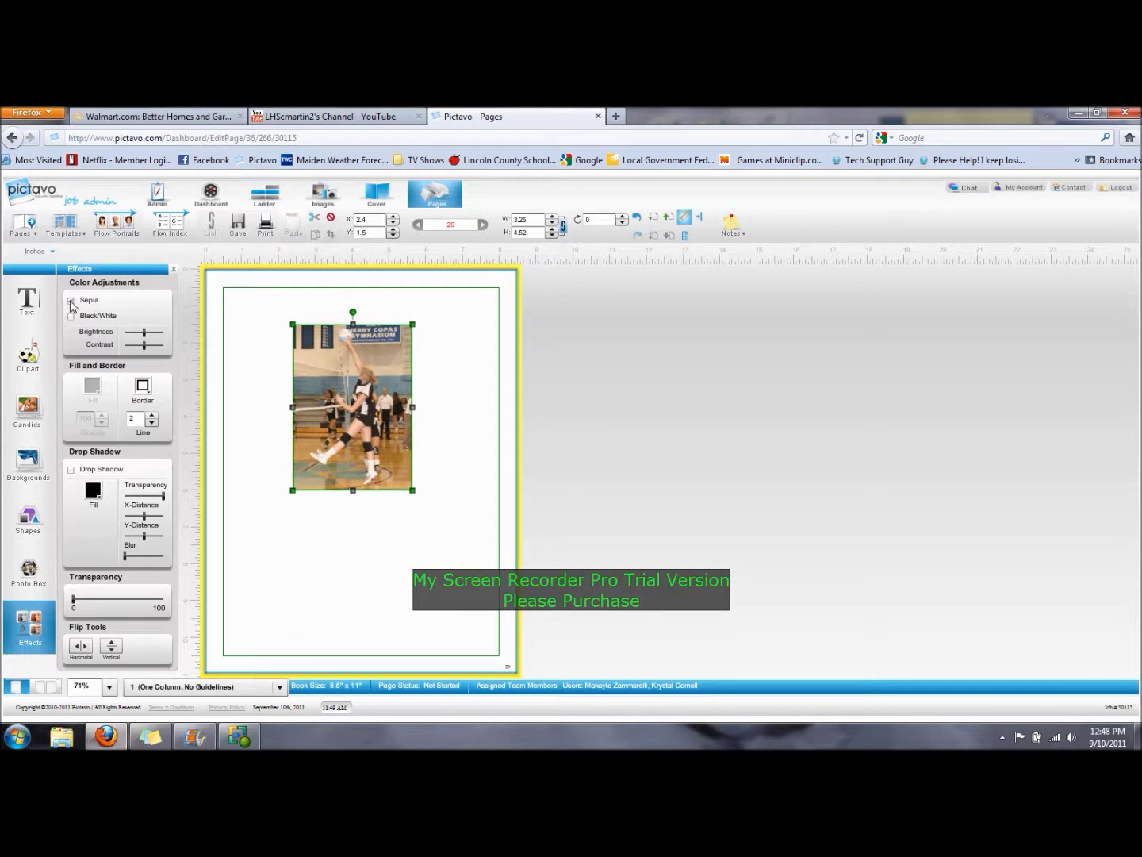
{"action": "left_click", "coordinate": [72, 302]}
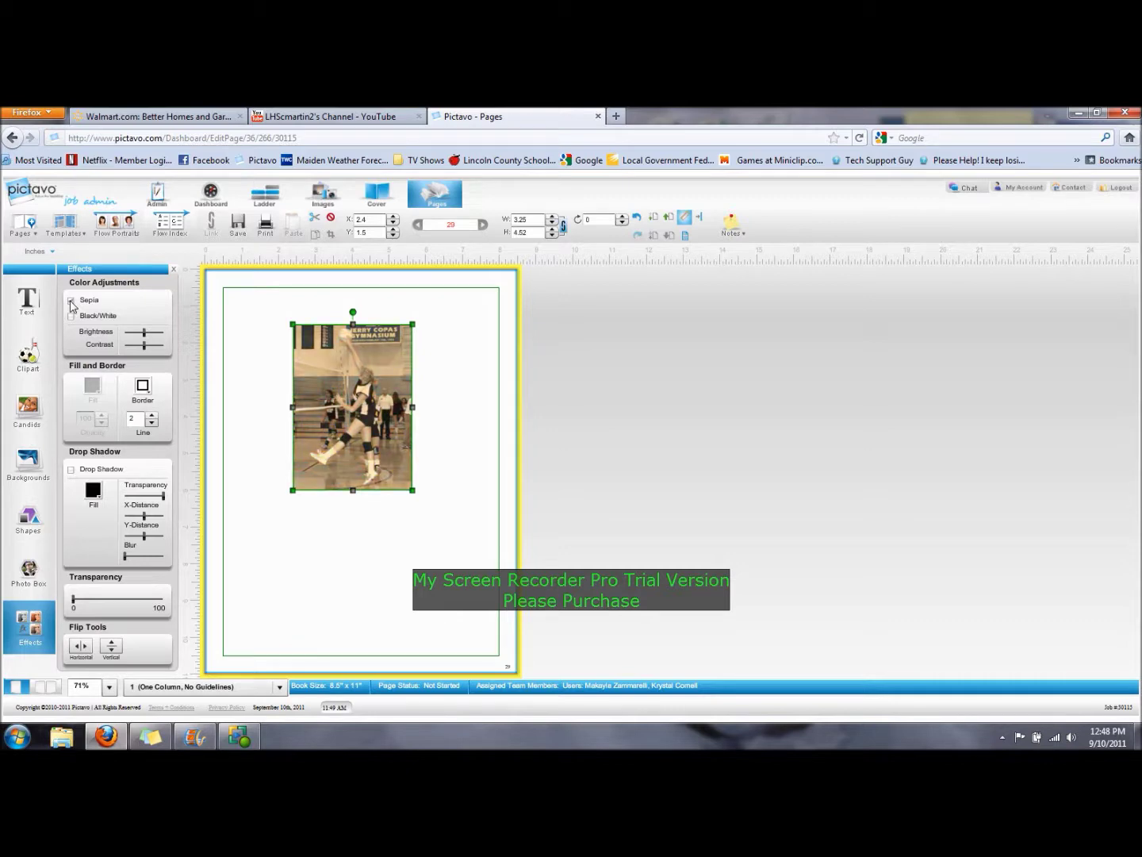
{"action": "left_click", "coordinate": [72, 302]}
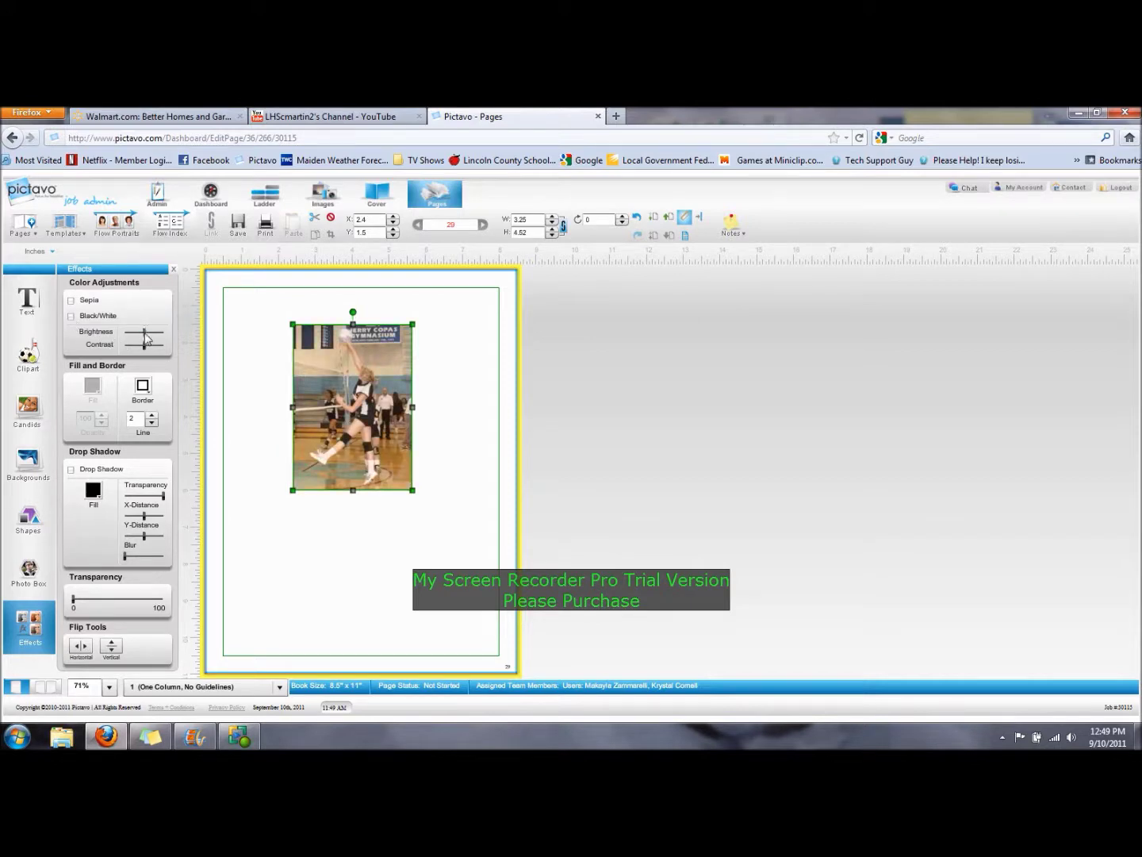
Tweak the Brightness and Contrast sliders, leaving brightness at about 28
{"action": "left_click_drag", "start_coordinate": [145, 337], "coordinate": [140, 339]}
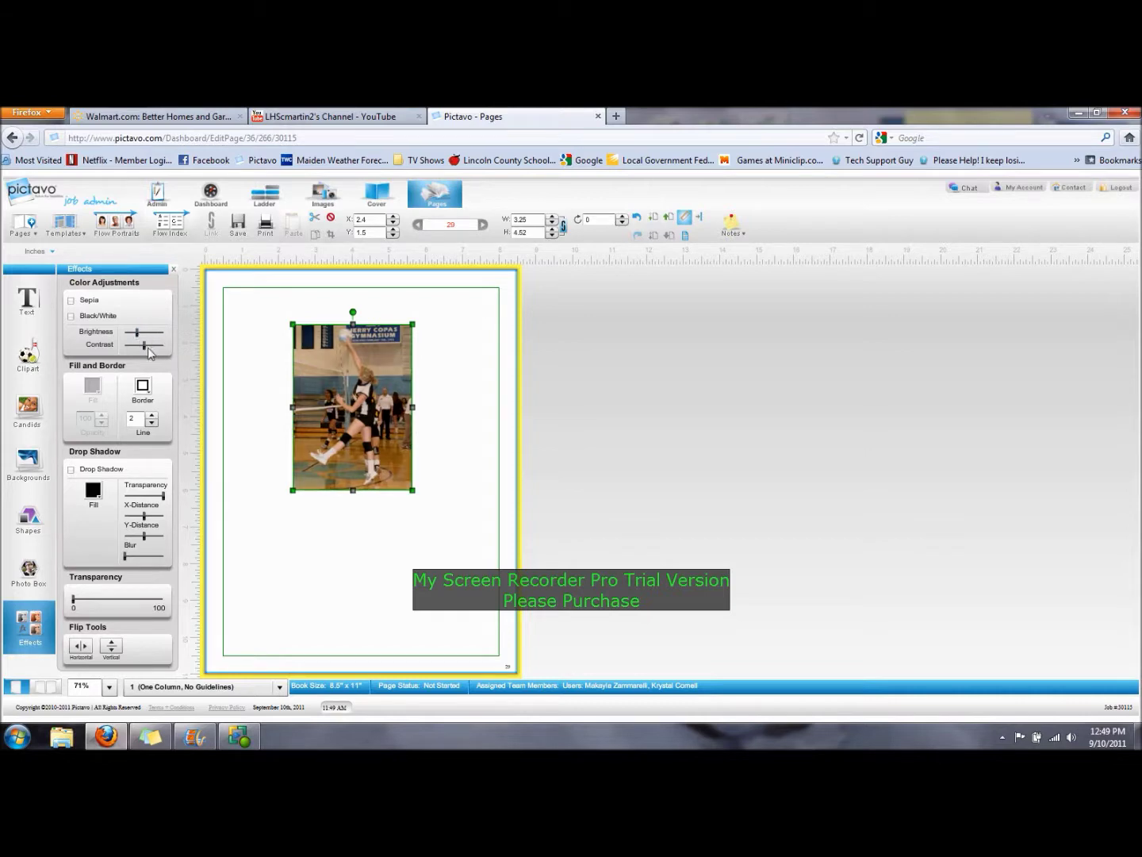
{"action": "left_click", "coordinate": [142, 346]}
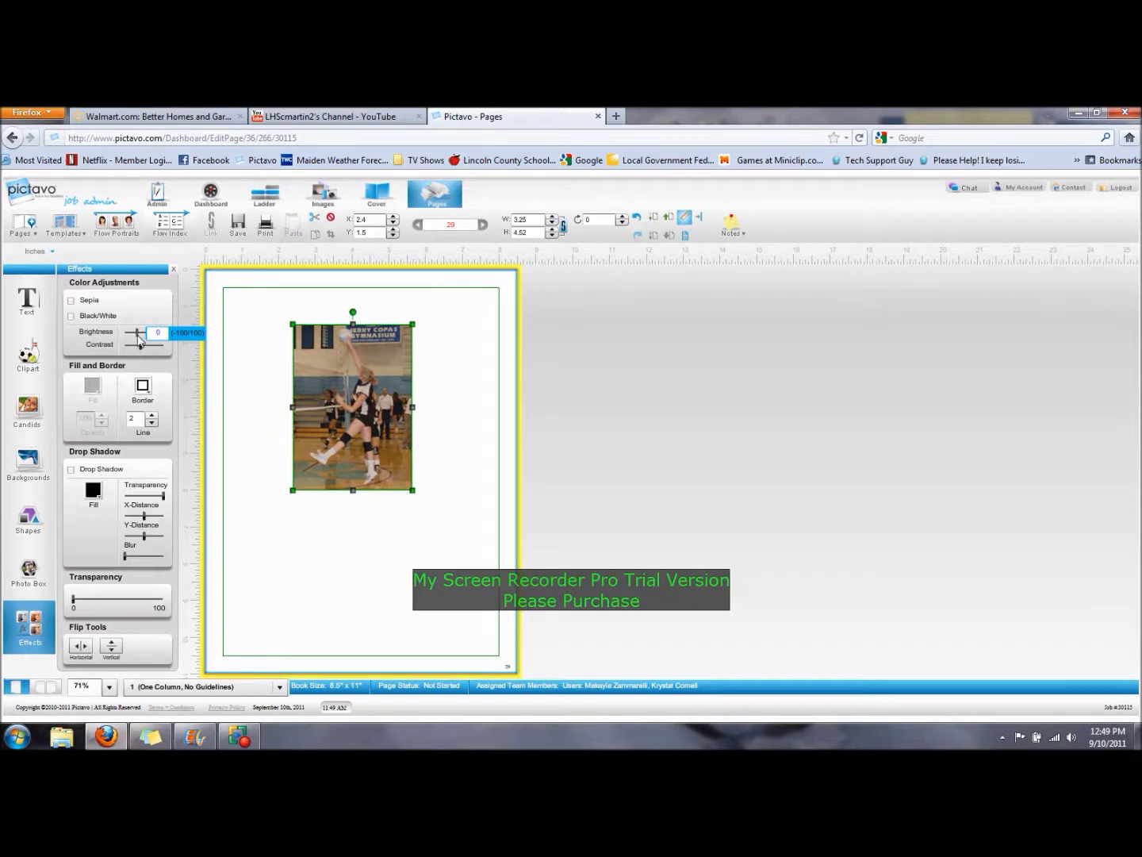
{"action": "mouse_move", "coordinate": [147, 336]}
{"action": "left_click_drag", "start_coordinate": [146, 333], "coordinate": [147, 353]}
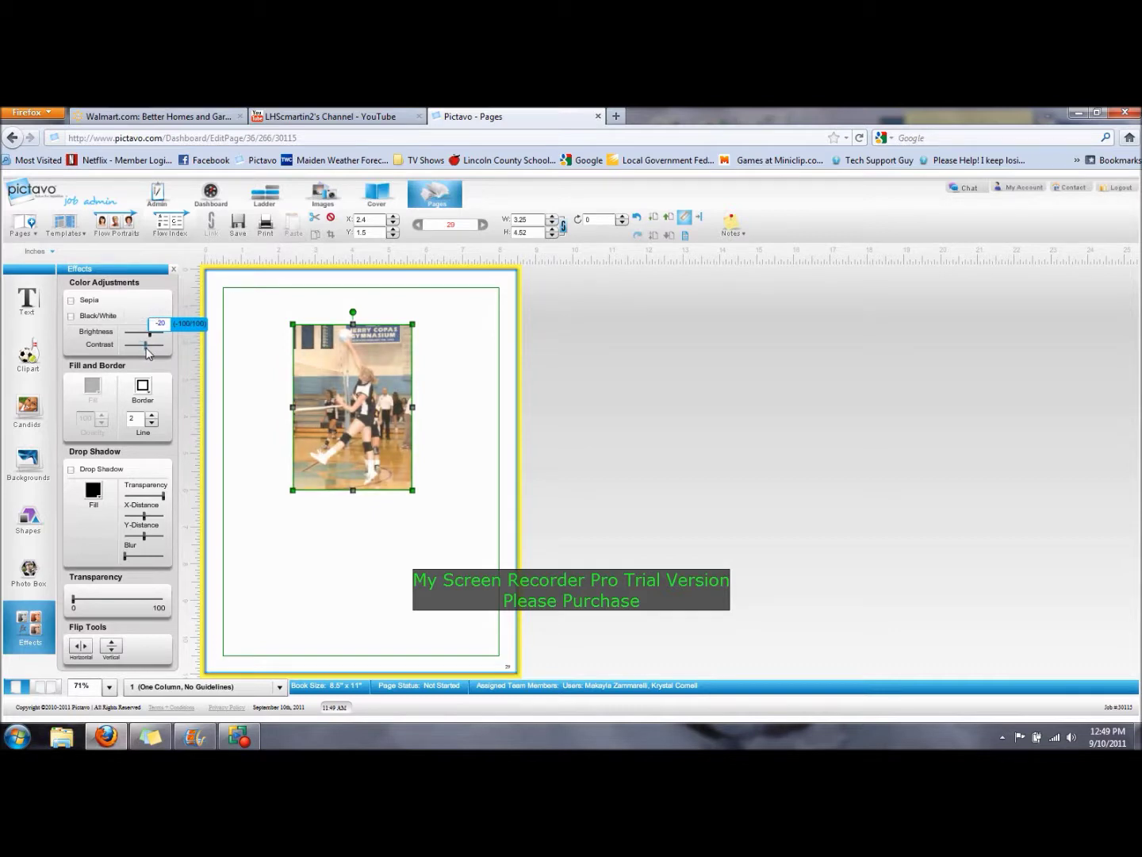
{"action": "mouse_move", "coordinate": [145, 352]}
{"action": "left_click_drag", "start_coordinate": [146, 352], "coordinate": [146, 353]}
{"action": "left_click", "coordinate": [151, 338]}
{"action": "left_click_drag", "start_coordinate": [151, 339], "coordinate": [146, 342]}
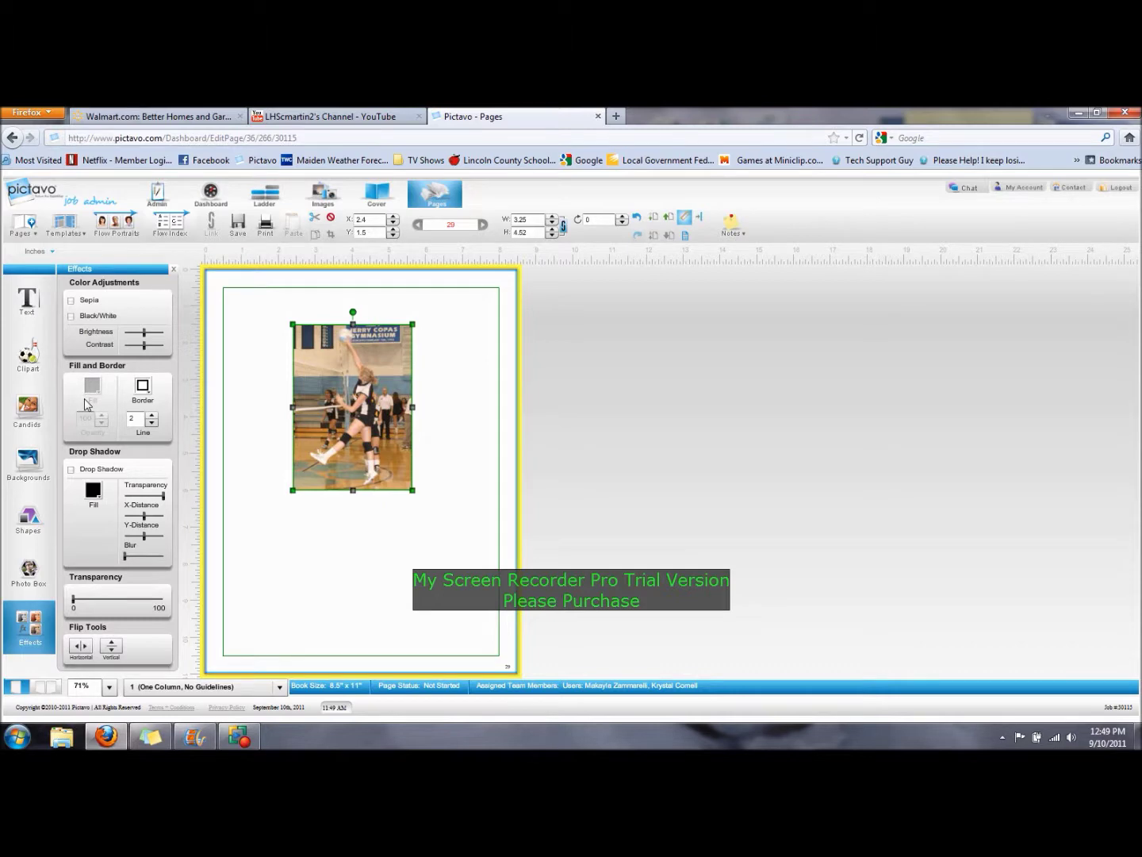
Give the volleyball photo a dark blue border with line width 1
{"action": "left_click", "coordinate": [143, 390]}
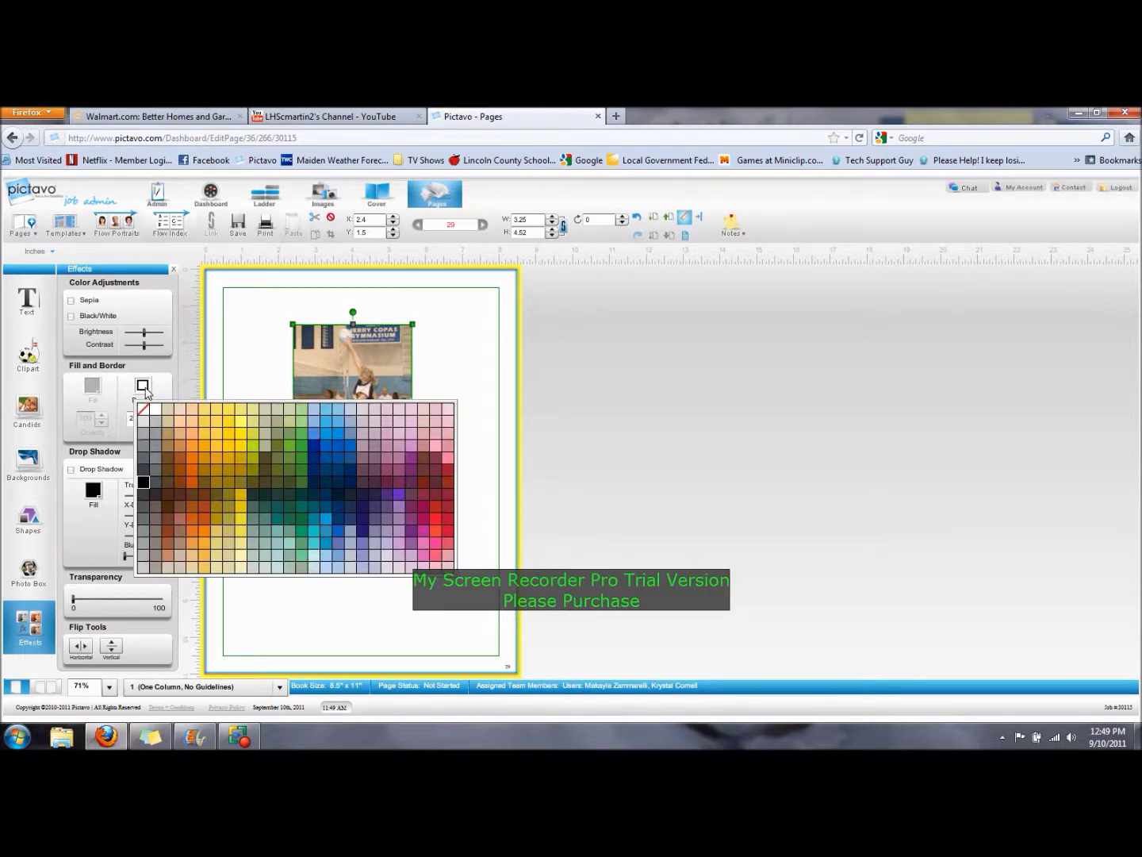
{"action": "left_click", "coordinate": [315, 482]}
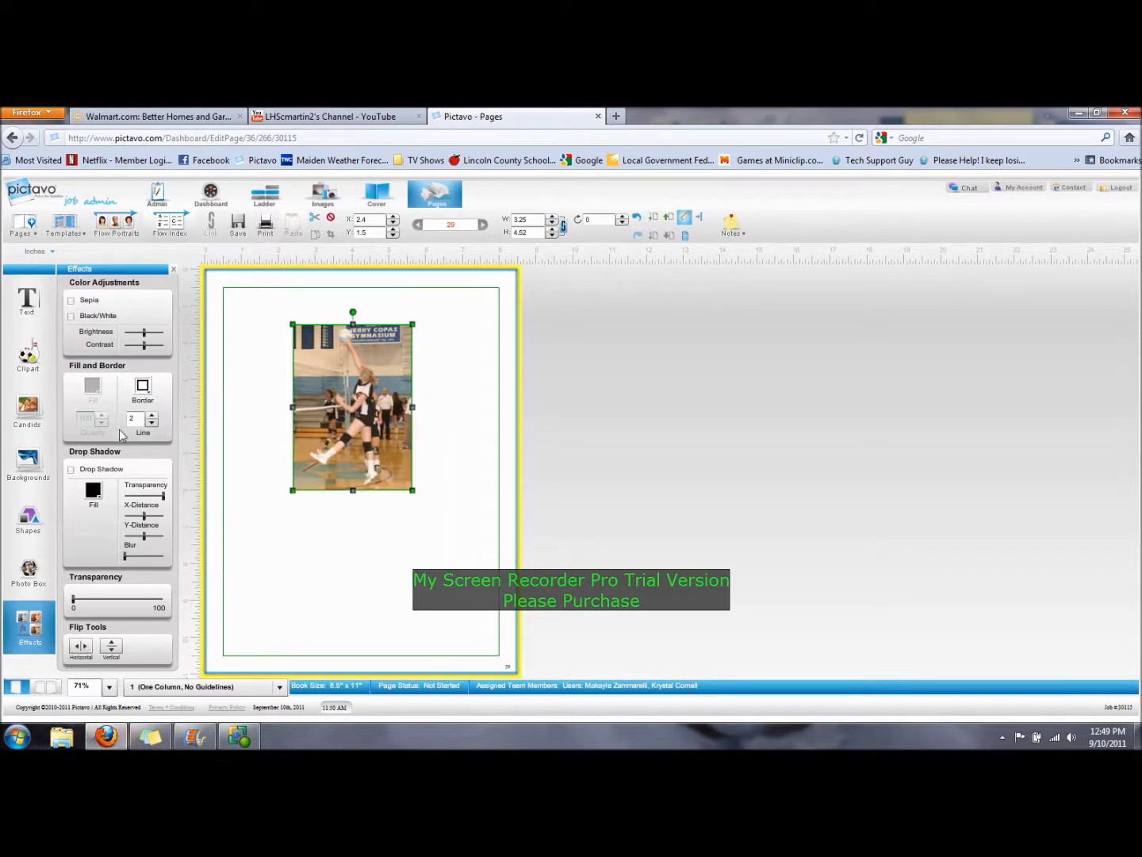
{"action": "left_click", "coordinate": [154, 416]}
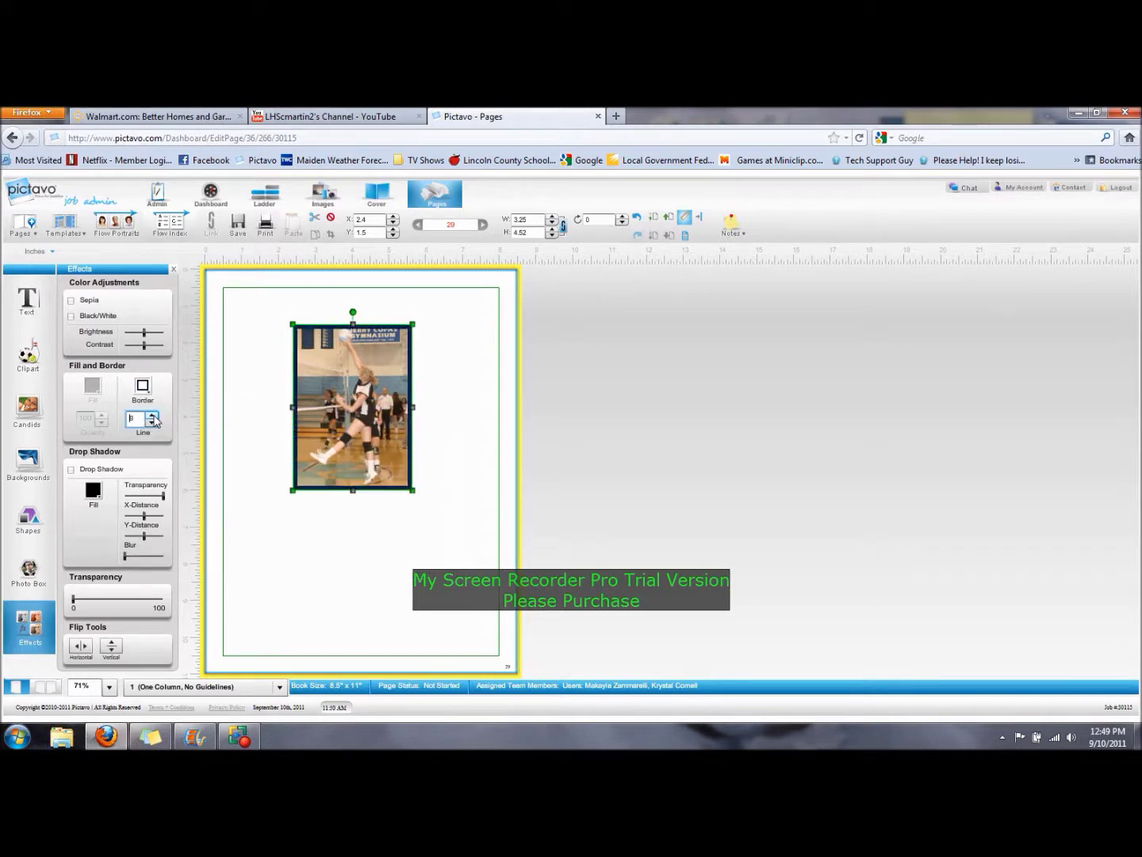
{"action": "left_click", "coordinate": [155, 425]}
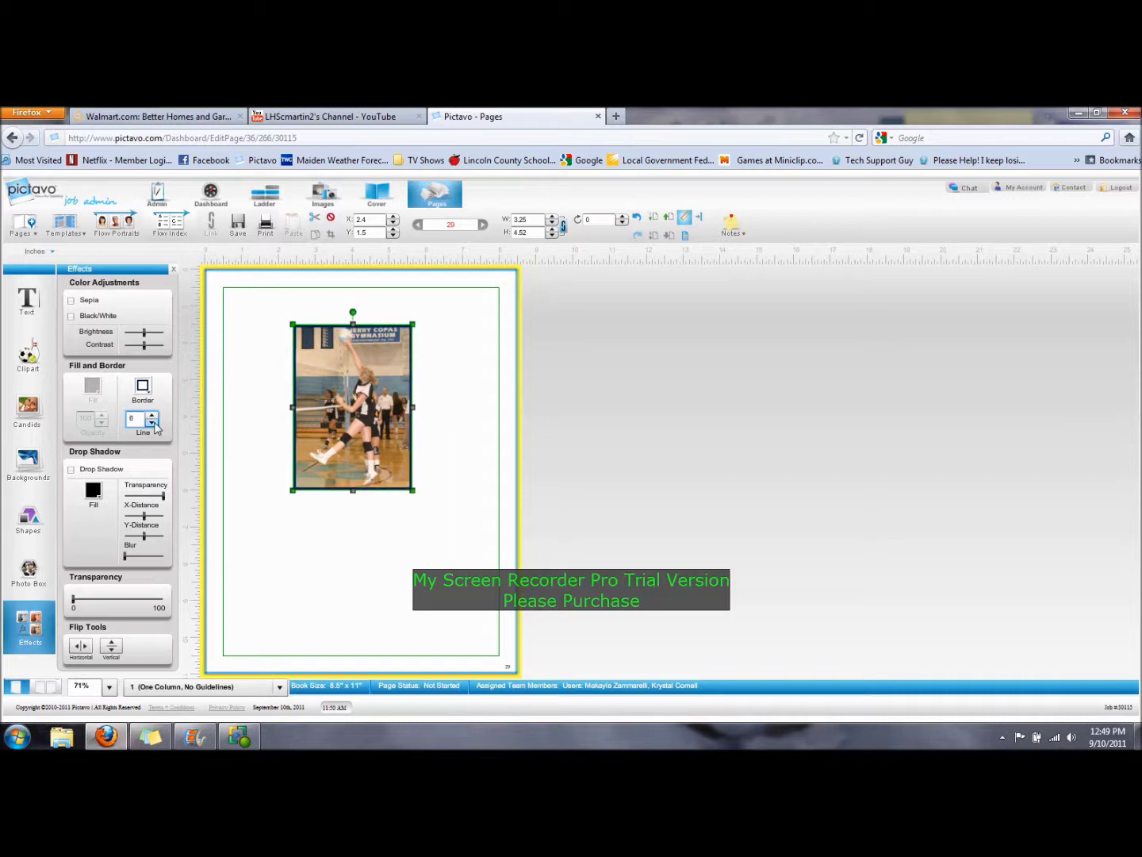
{"action": "left_click", "coordinate": [155, 426]}
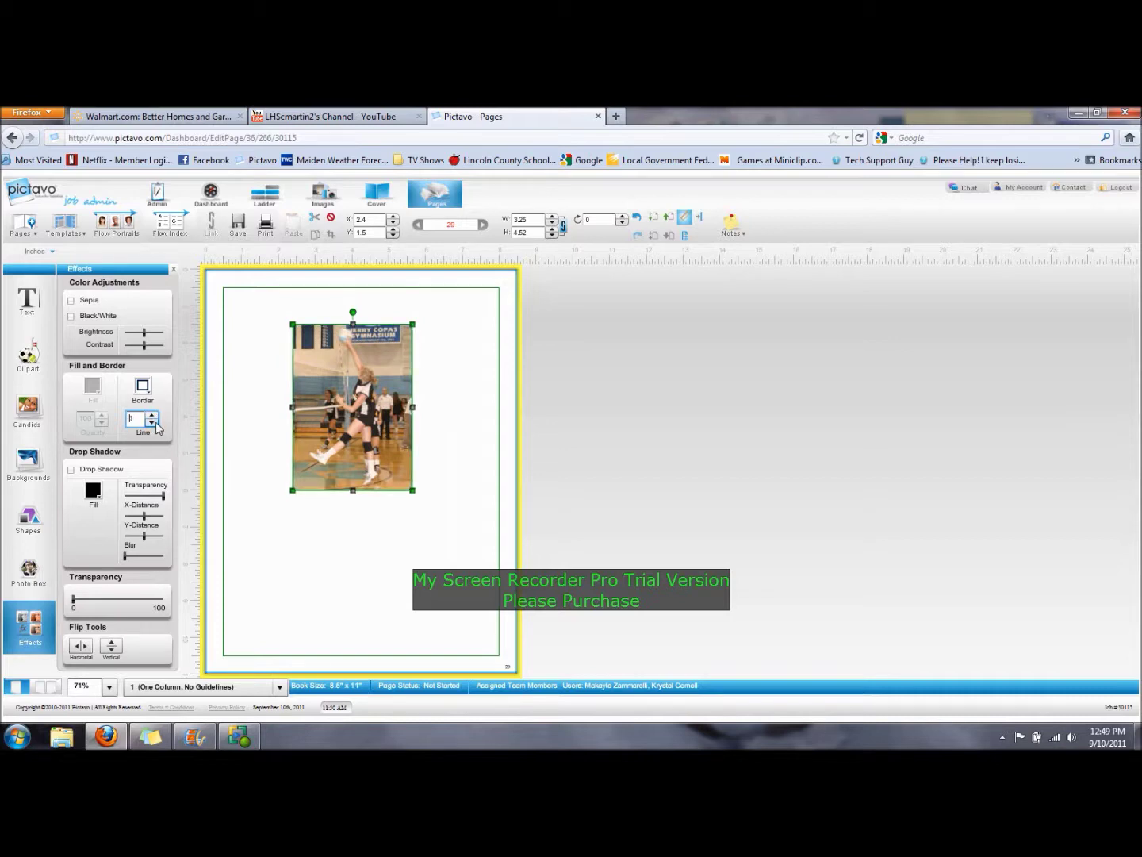
Preview the border, then turn on Drop Shadow for the volleyball photo
{"action": "left_click", "coordinate": [258, 424]}
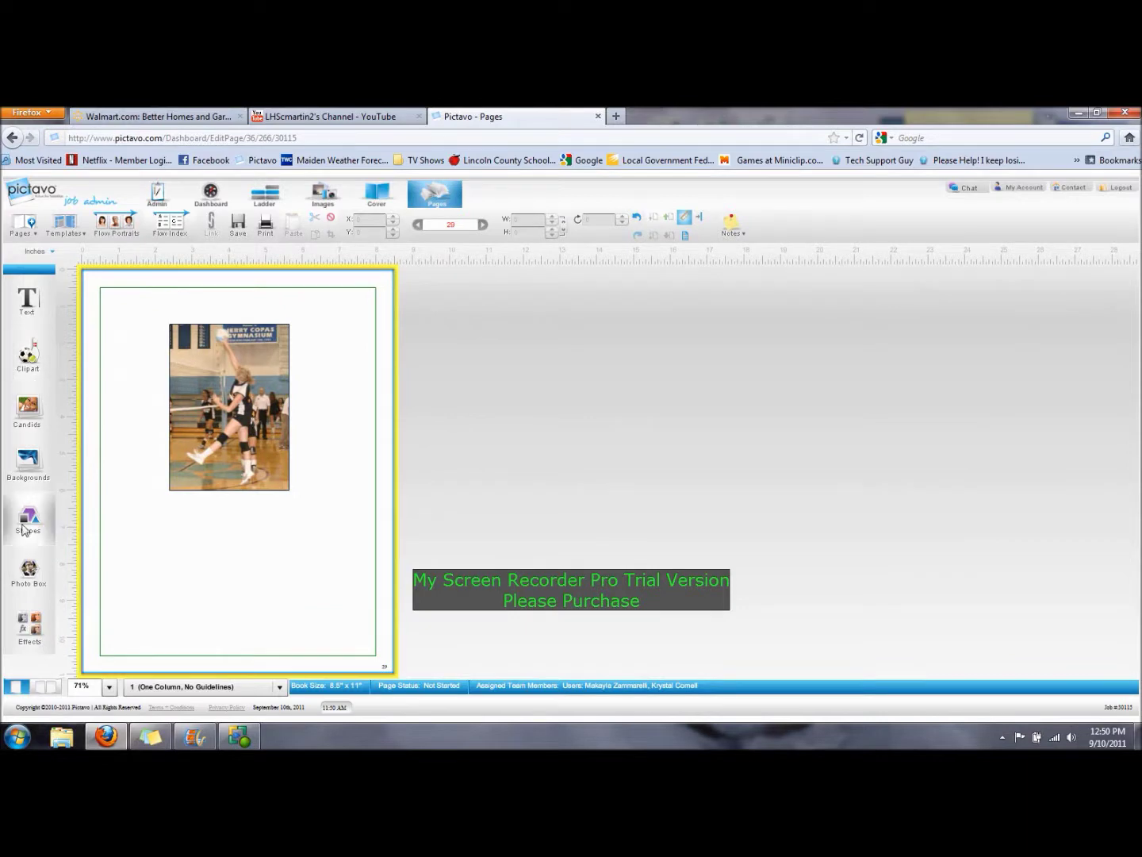
{"action": "left_click", "coordinate": [26, 631]}
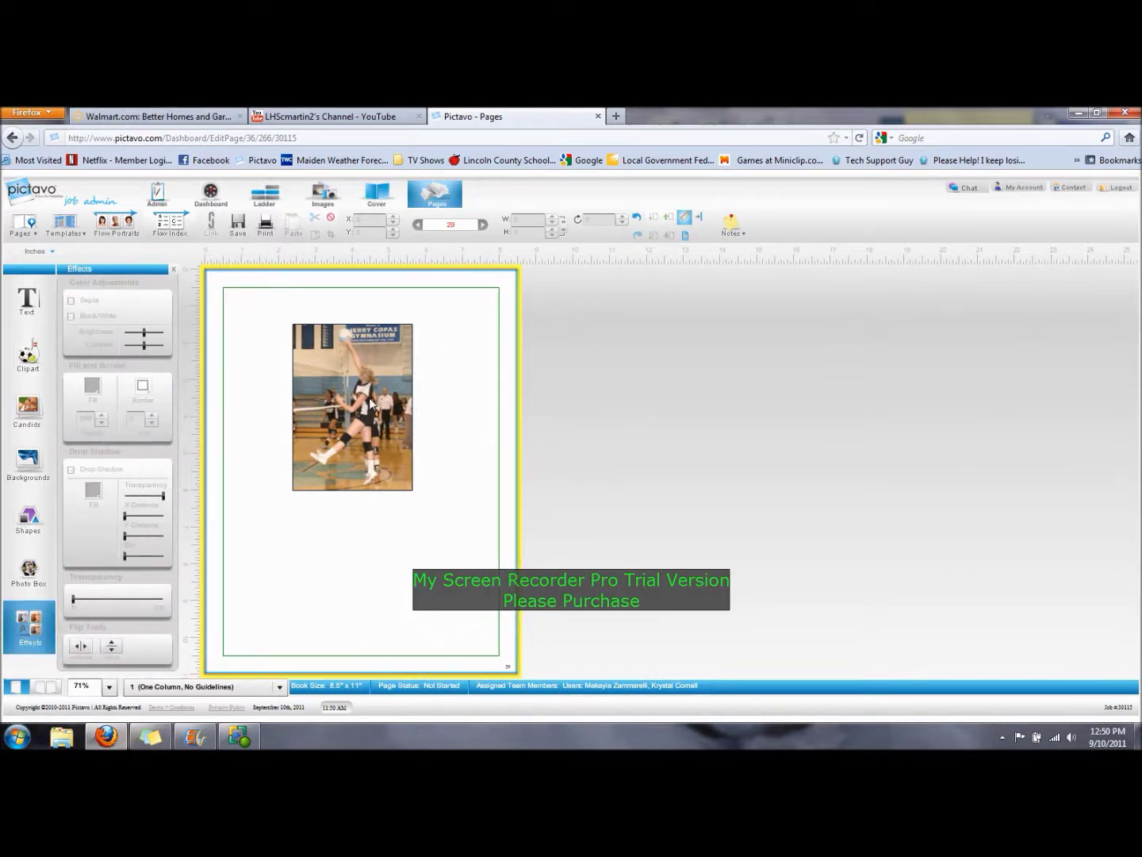
{"action": "left_click", "coordinate": [71, 471]}
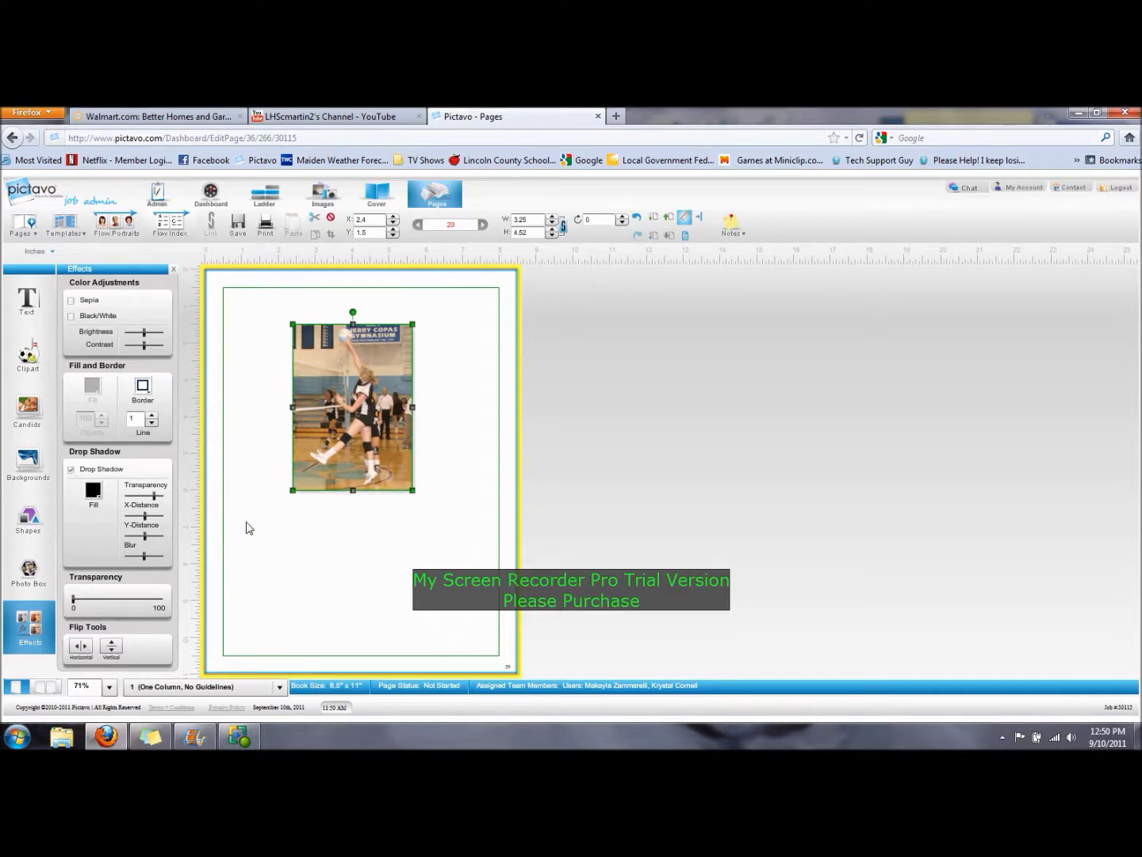
{"action": "left_click", "coordinate": [281, 529]}
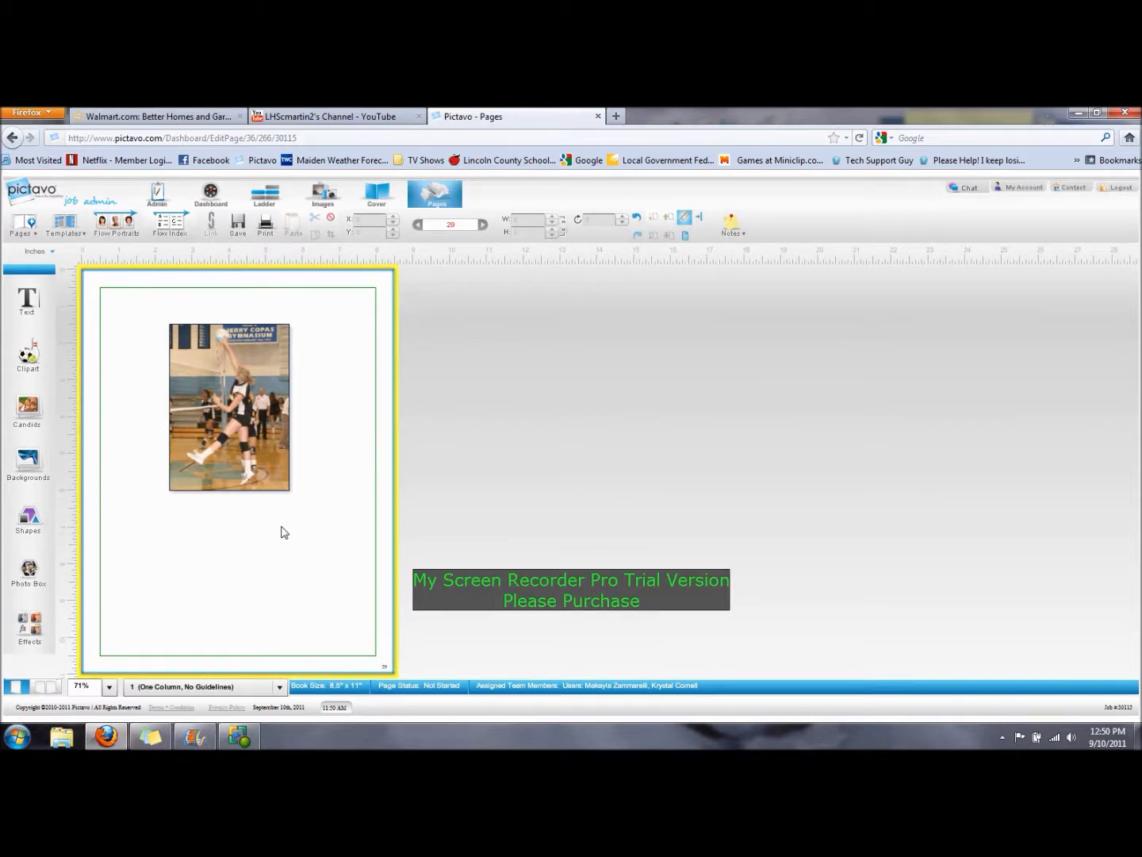
Lower the shadow's transparency, then move the photo up-left to about 1.47, 2.84
{"action": "left_click", "coordinate": [243, 432]}
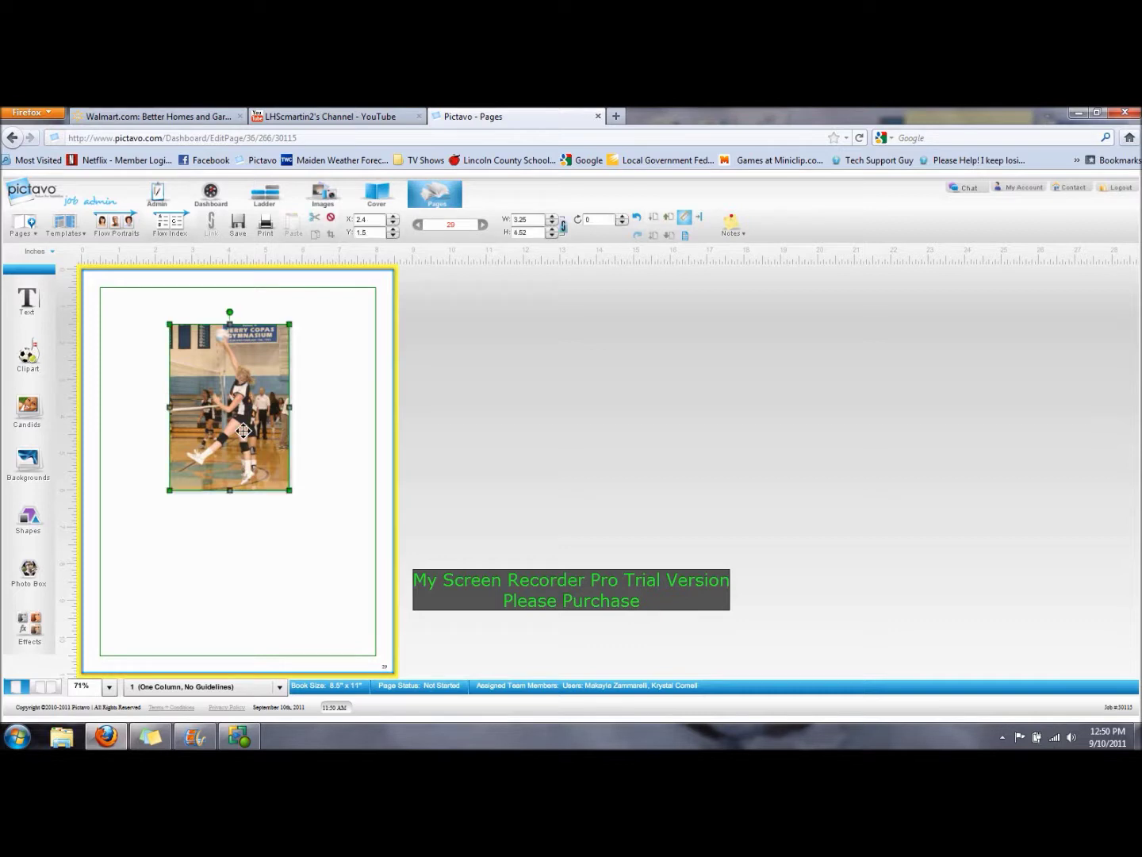
{"action": "left_click", "coordinate": [29, 627]}
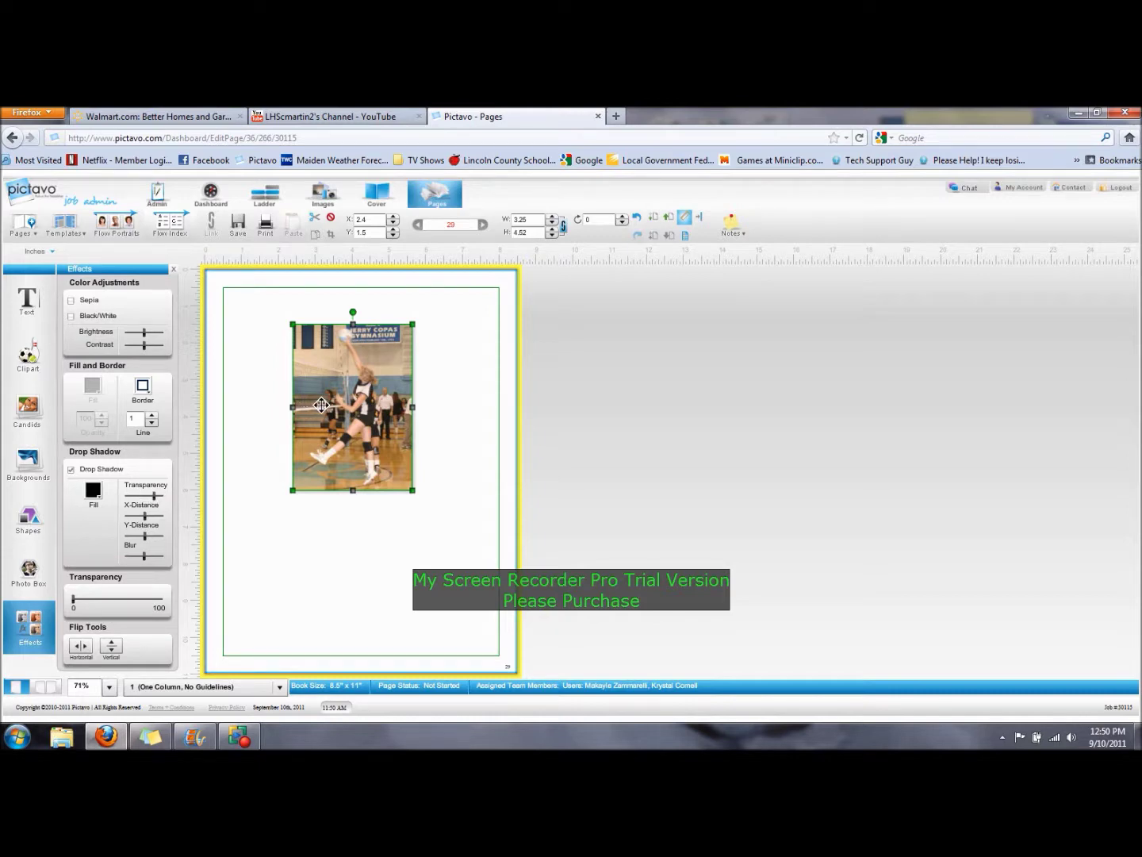
{"action": "mouse_move", "coordinate": [156, 497]}
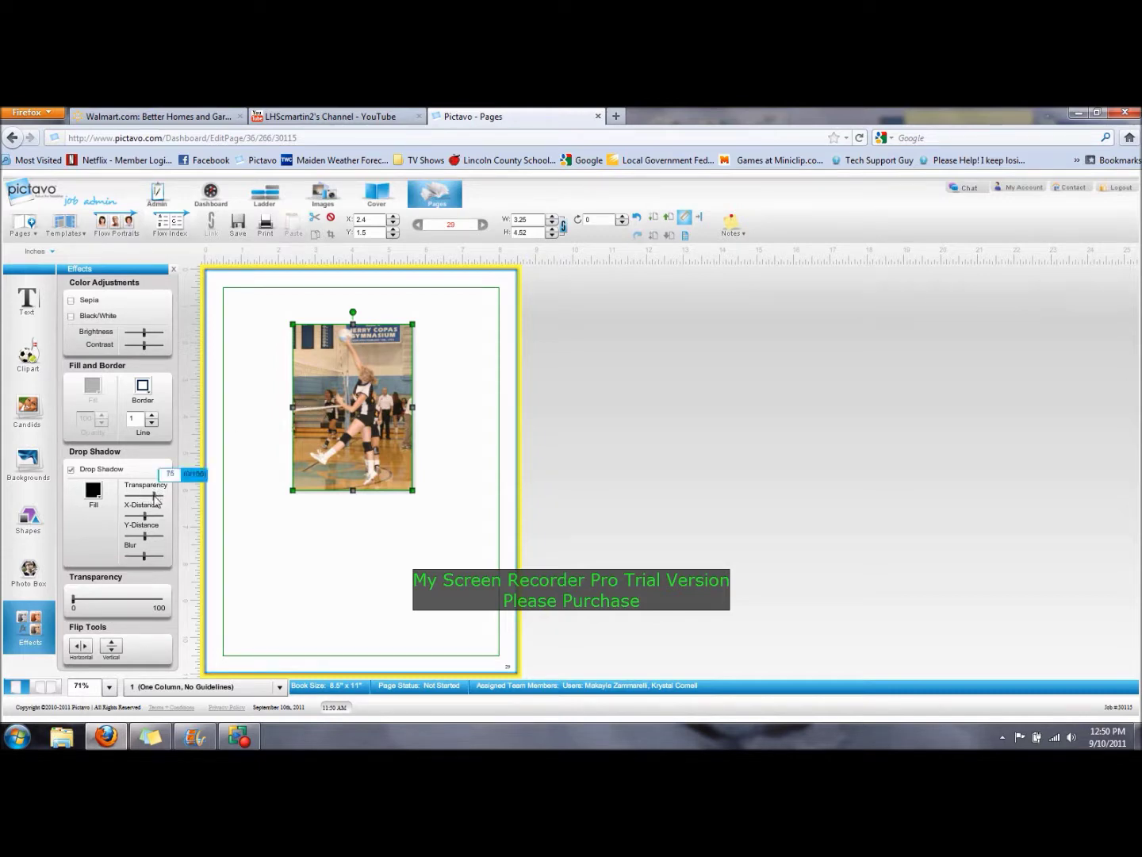
{"action": "left_click_drag", "start_coordinate": [156, 500], "coordinate": [145, 502]}
{"action": "left_click_drag", "start_coordinate": [143, 502], "coordinate": [139, 504]}
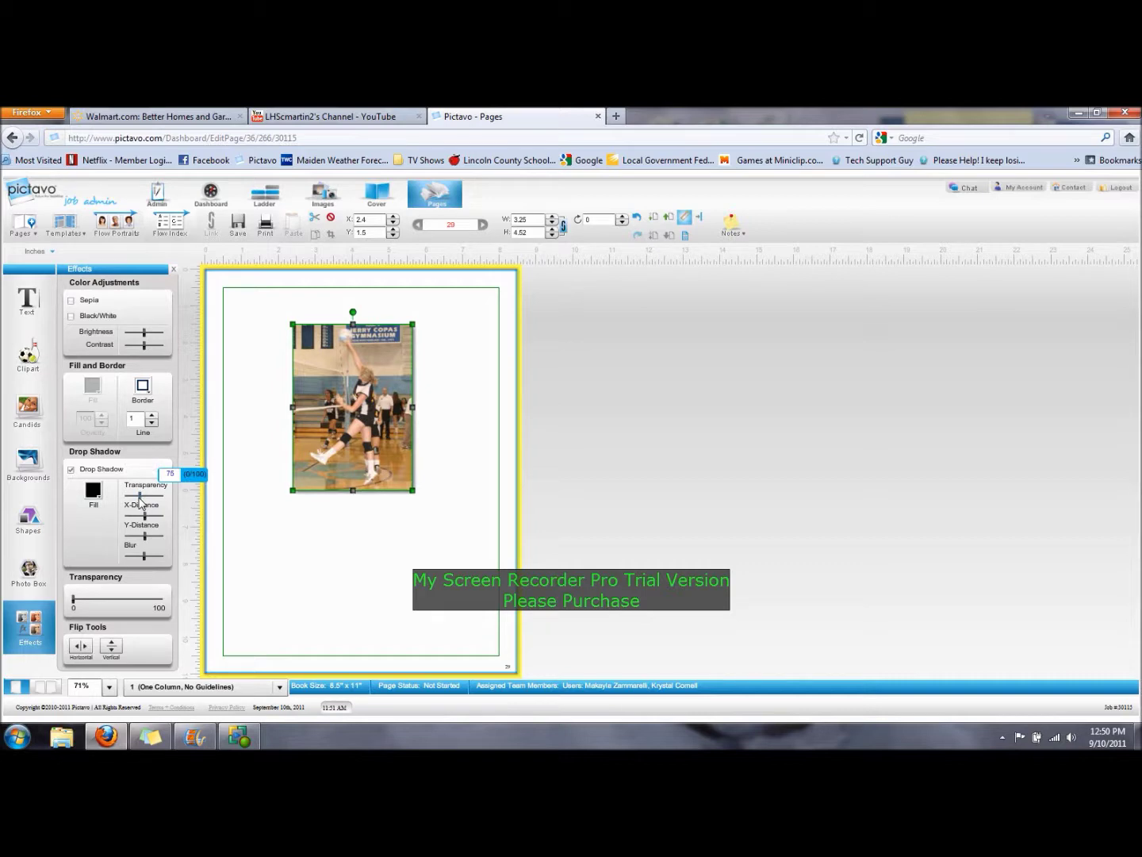
{"action": "left_click", "coordinate": [264, 527]}
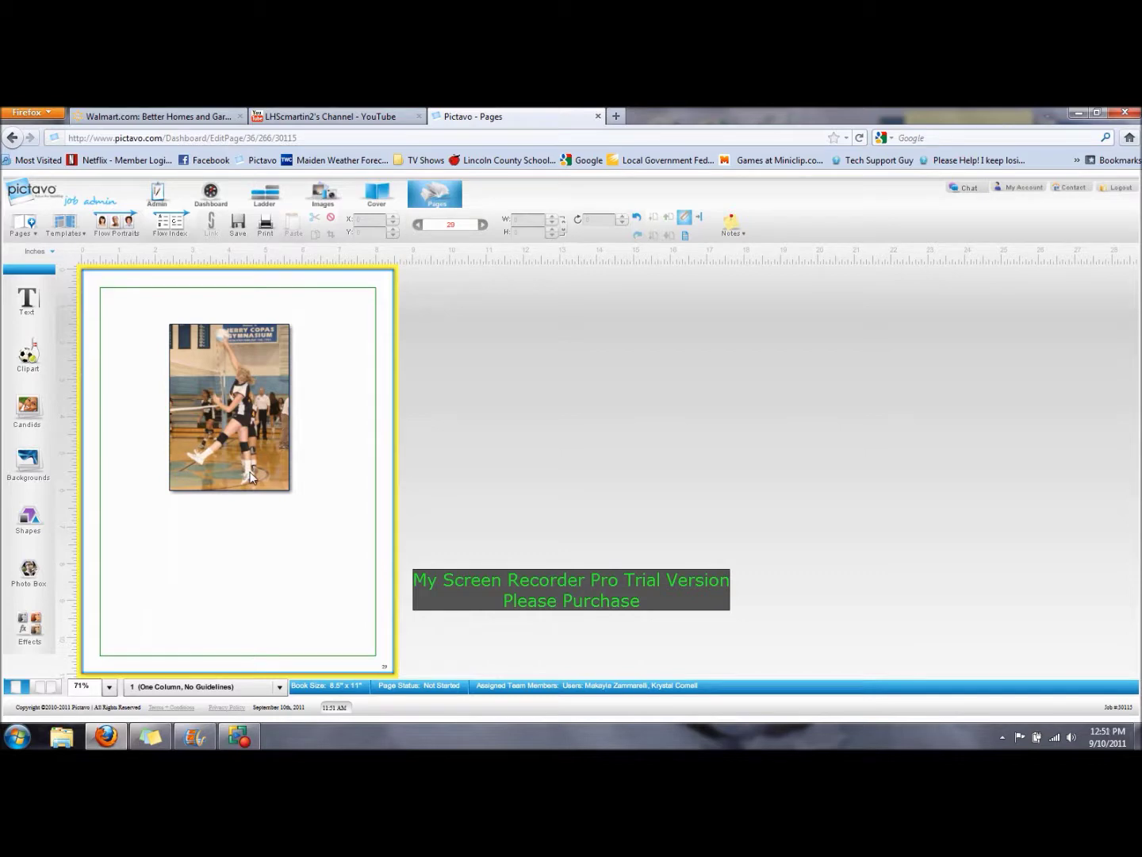
{"action": "left_click_drag", "start_coordinate": [249, 471], "coordinate": [217, 514]}
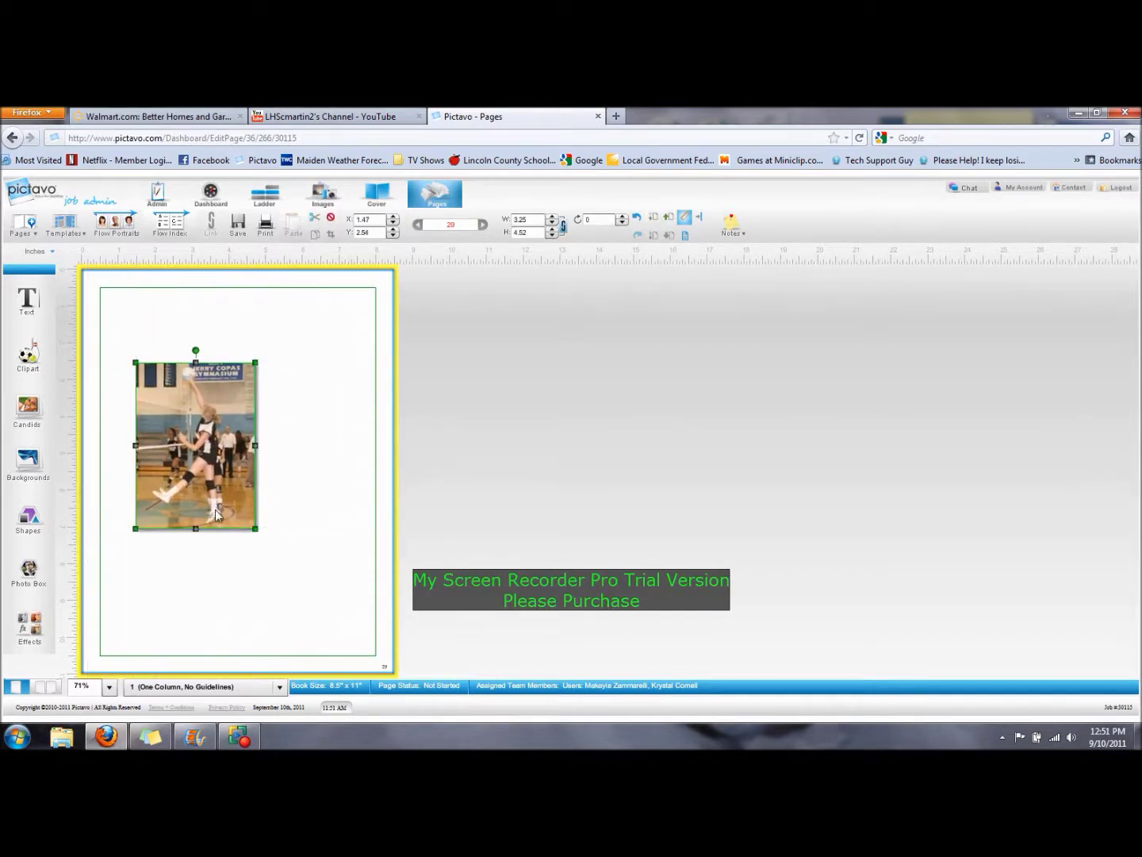
Offset the drop shadow left with X-Distance and downward with Y-Distance, then deselect
{"action": "left_click", "coordinate": [23, 626]}
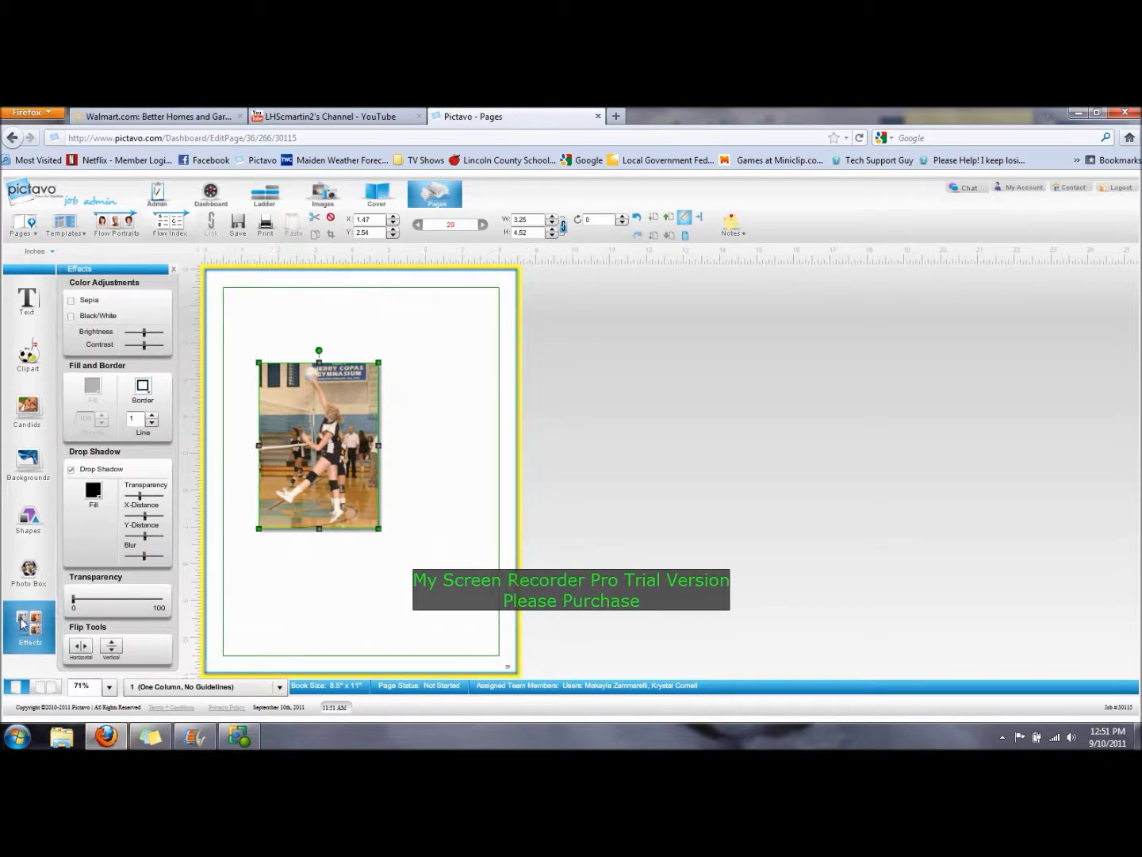
{"action": "mouse_move", "coordinate": [147, 519]}
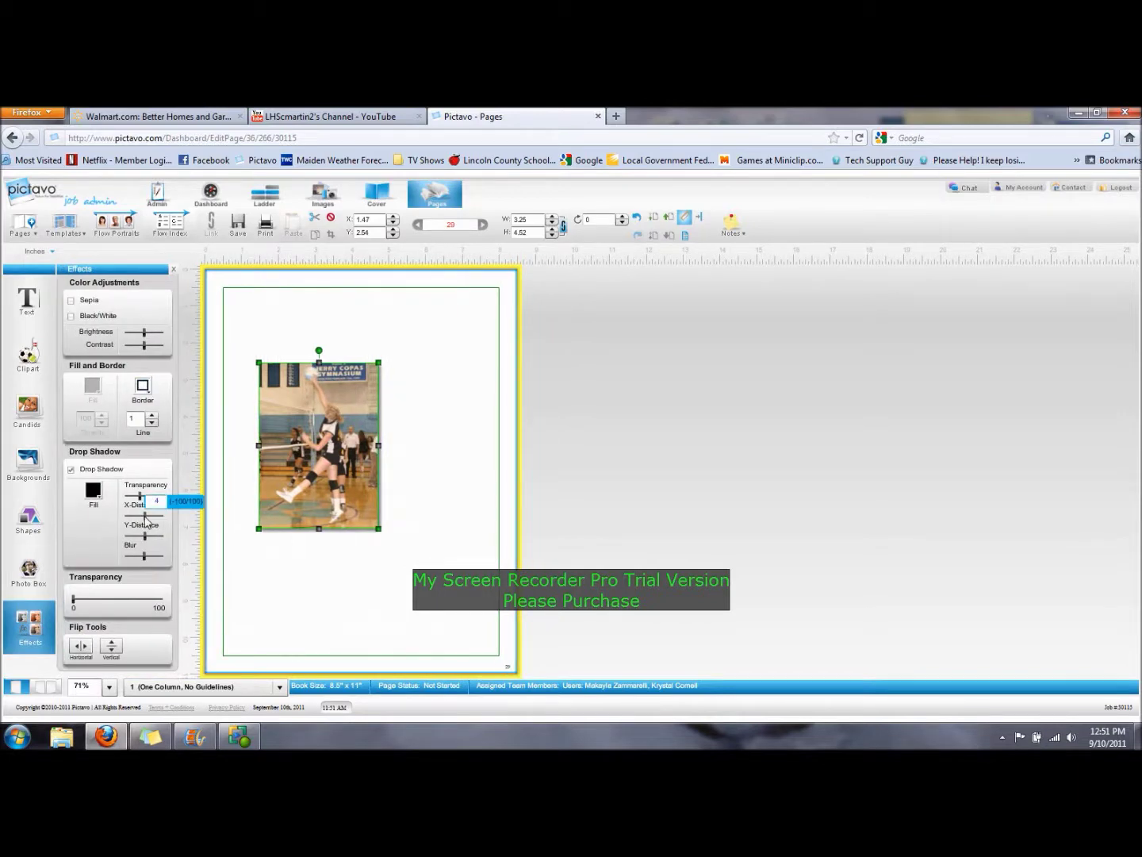
{"action": "left_click_drag", "start_coordinate": [146, 519], "coordinate": [155, 522]}
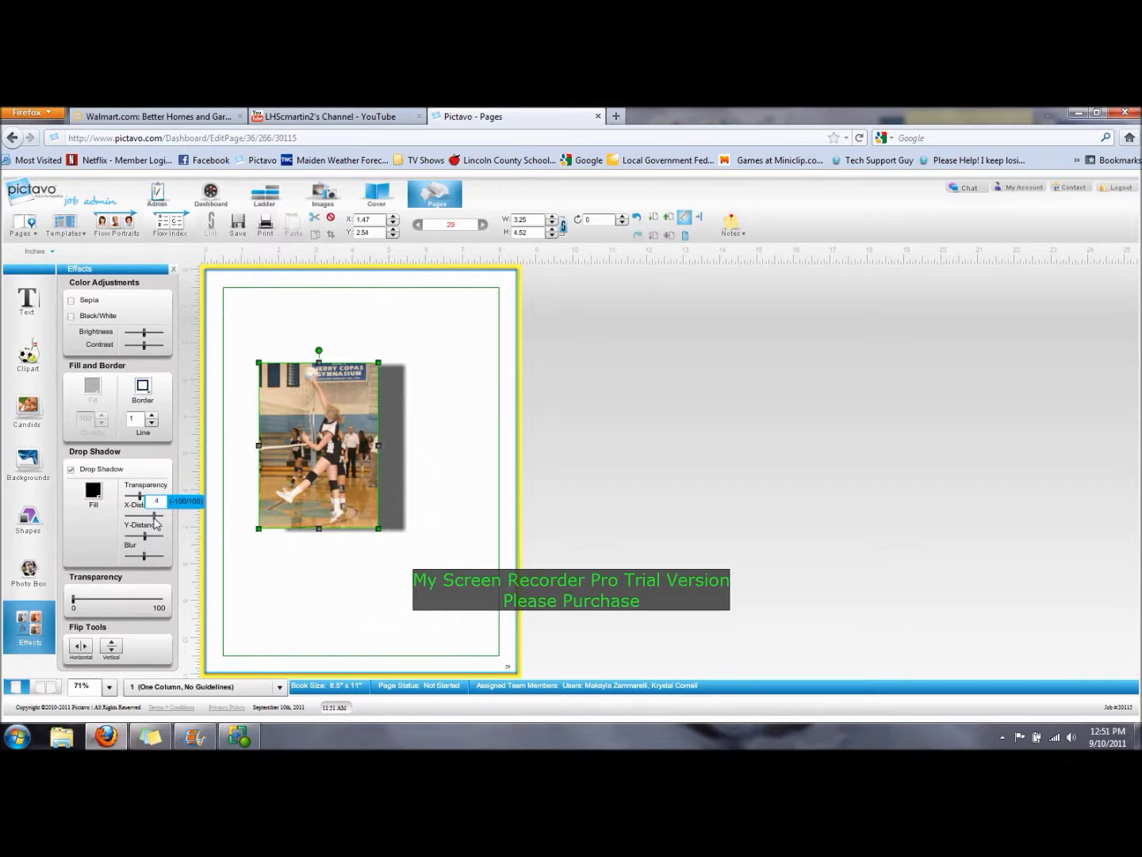
{"action": "left_click_drag", "start_coordinate": [155, 522], "coordinate": [134, 527]}
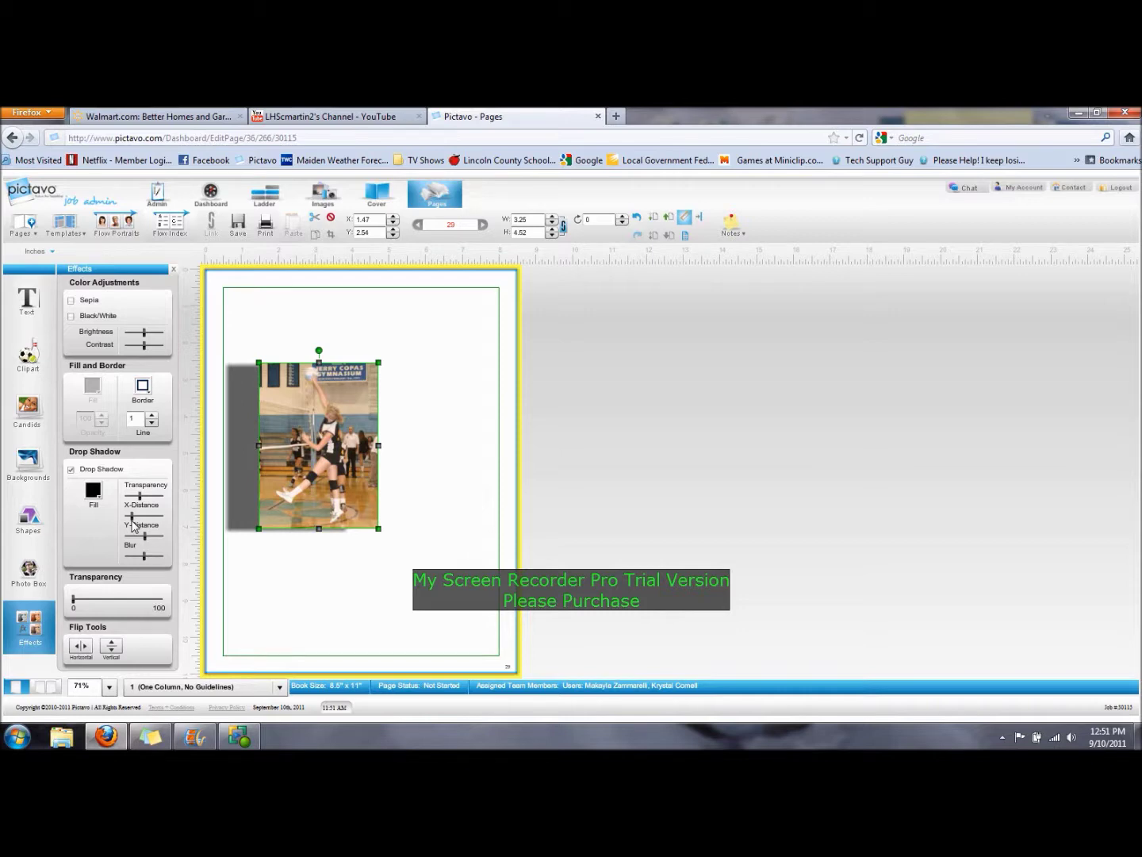
{"action": "left_click_drag", "start_coordinate": [132, 526], "coordinate": [141, 525]}
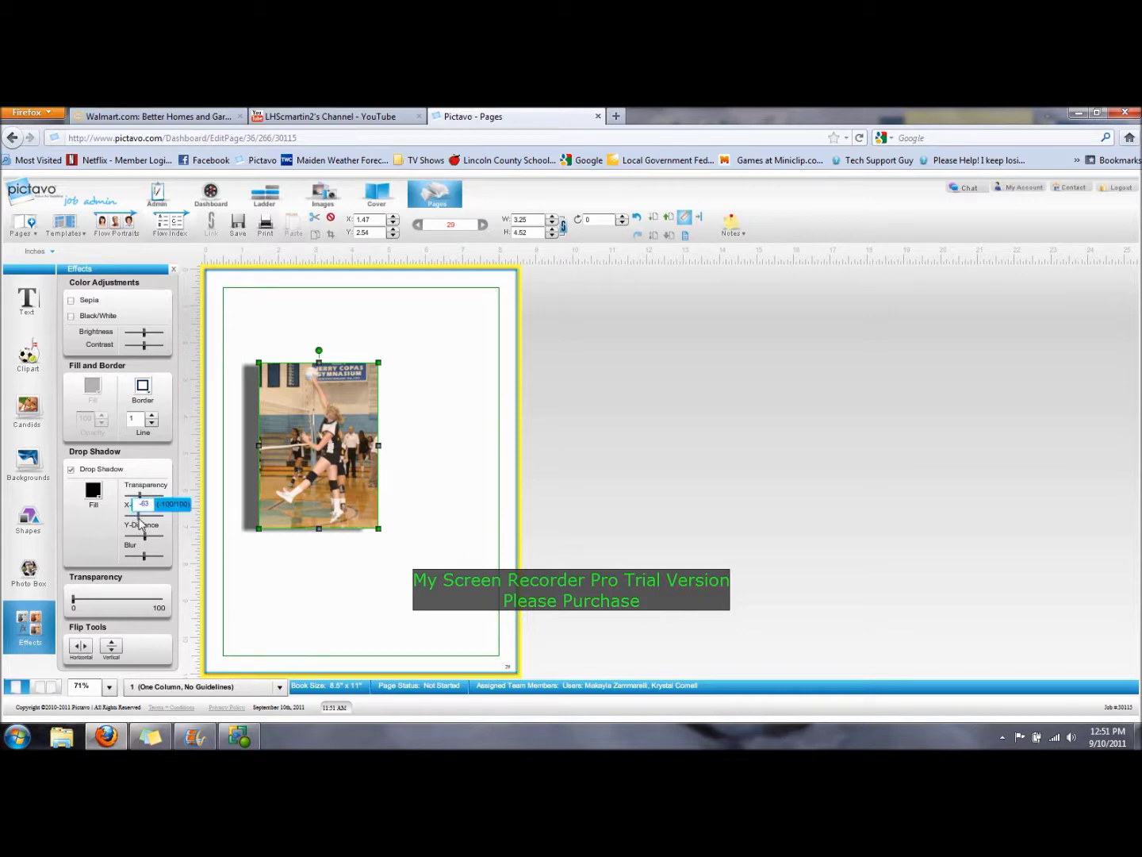
{"action": "left_click", "coordinate": [146, 539]}
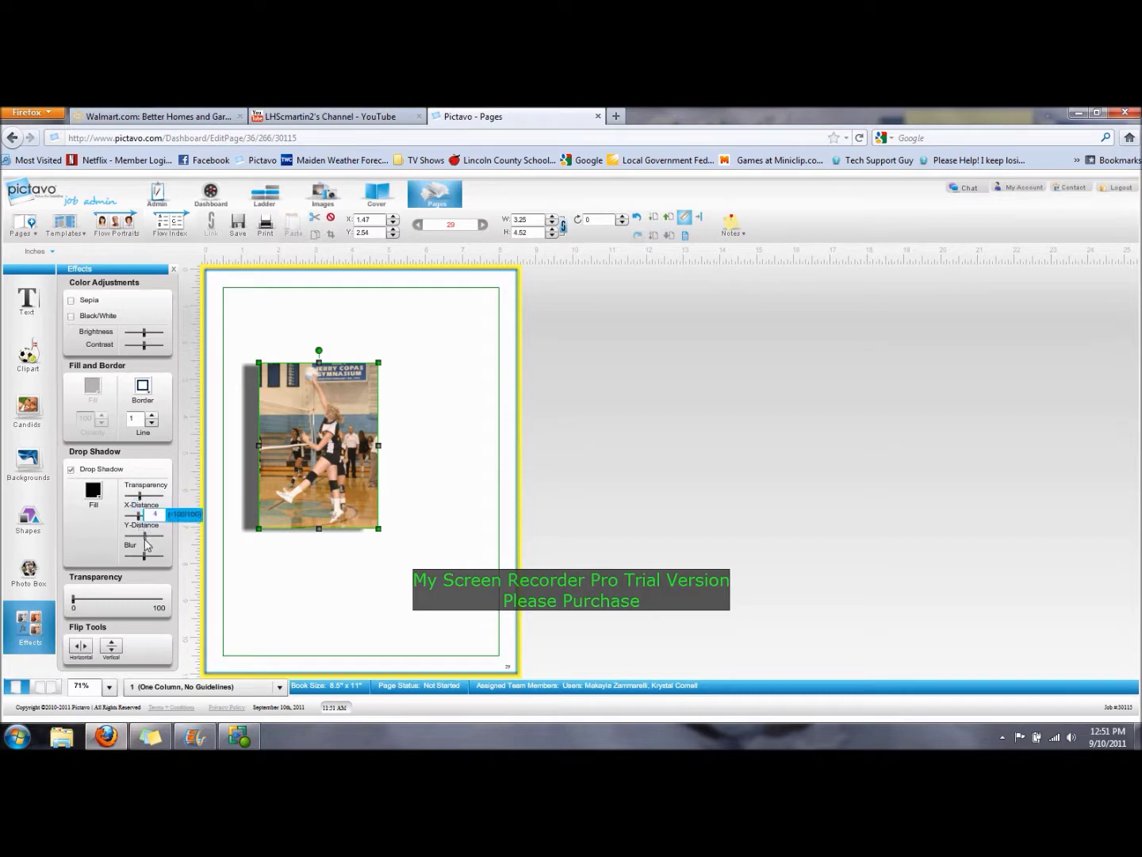
{"action": "left_click_drag", "start_coordinate": [147, 544], "coordinate": [154, 541]}
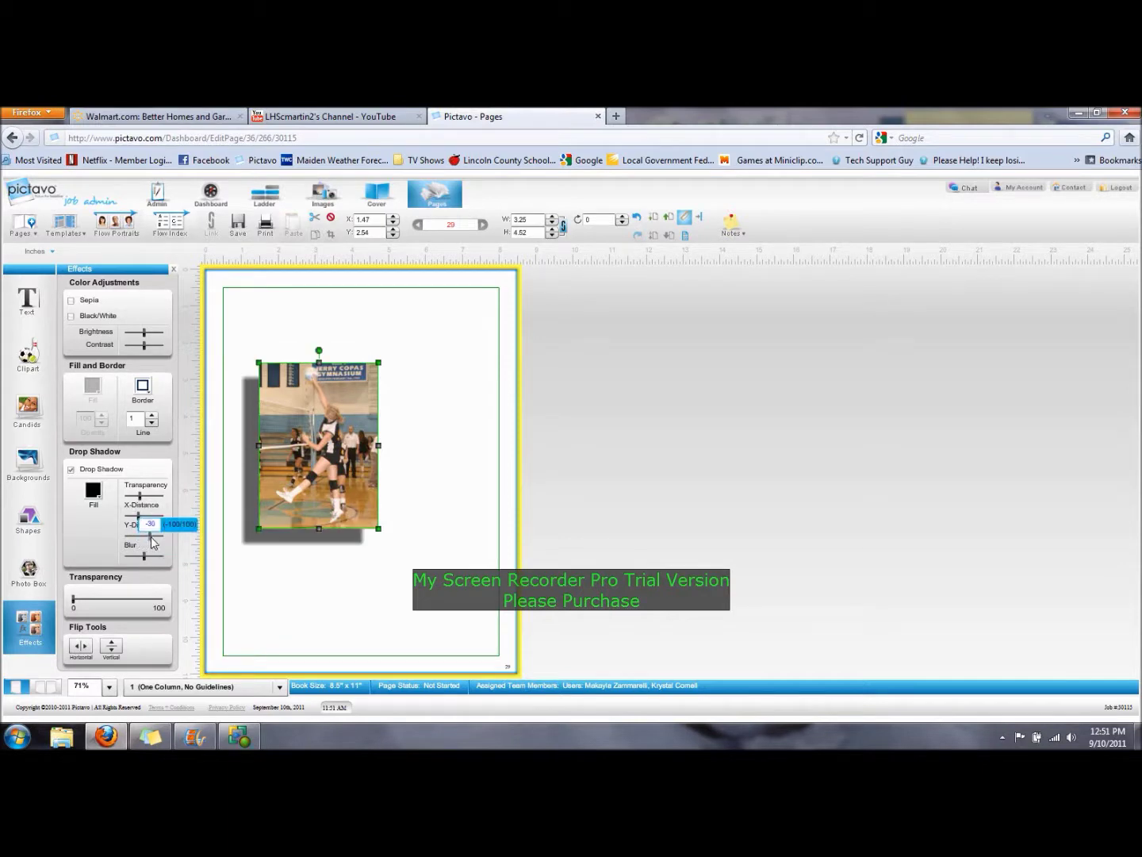
{"action": "left_click", "coordinate": [305, 596]}
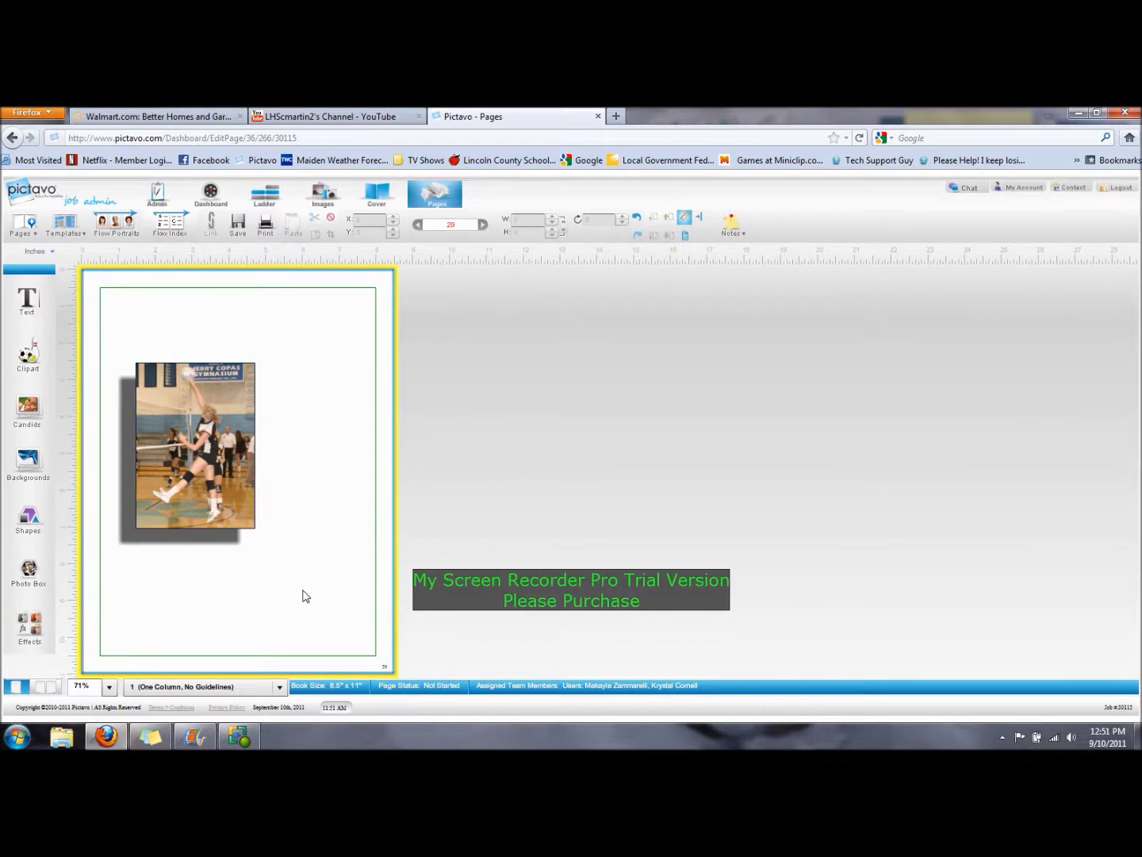
{"action": "left_click", "coordinate": [246, 470]}
Nudge the photo right and up and set the drop shadow blur to about 10
{"action": "left_click_drag", "start_coordinate": [246, 471], "coordinate": [268, 462]}
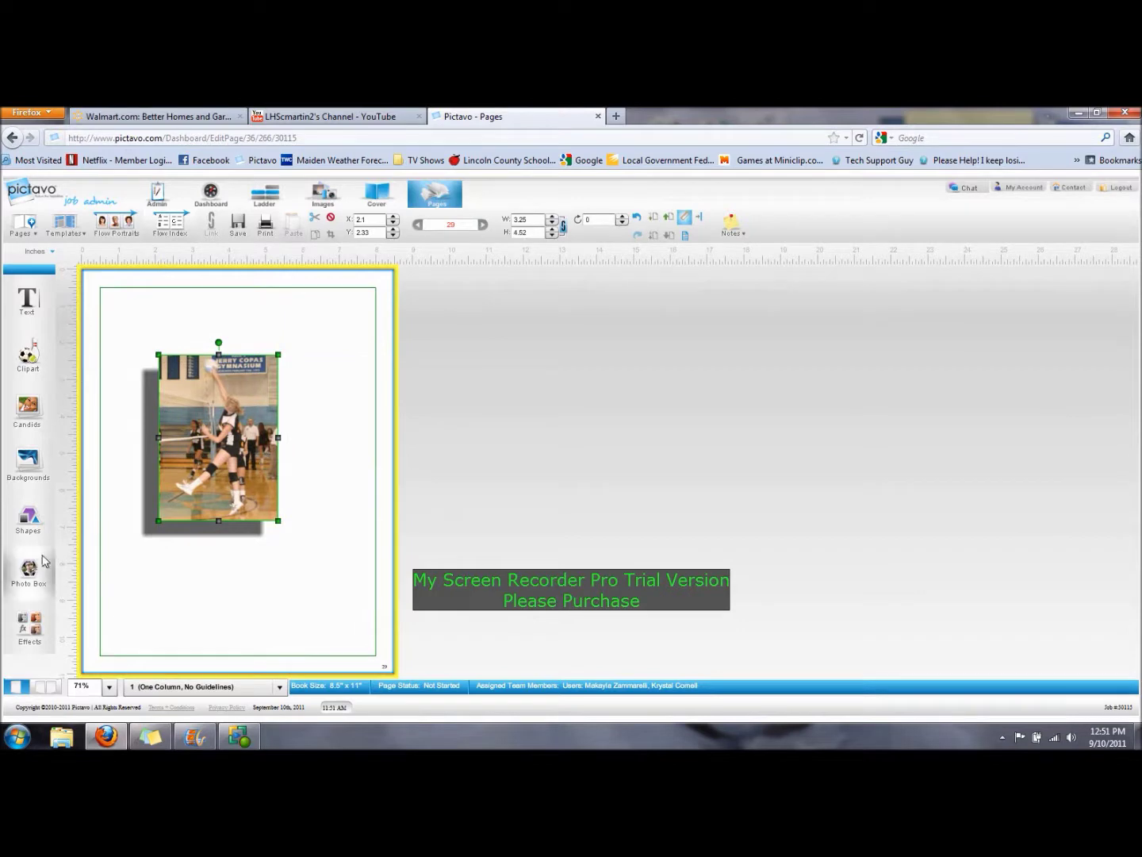
{"action": "left_click", "coordinate": [33, 625]}
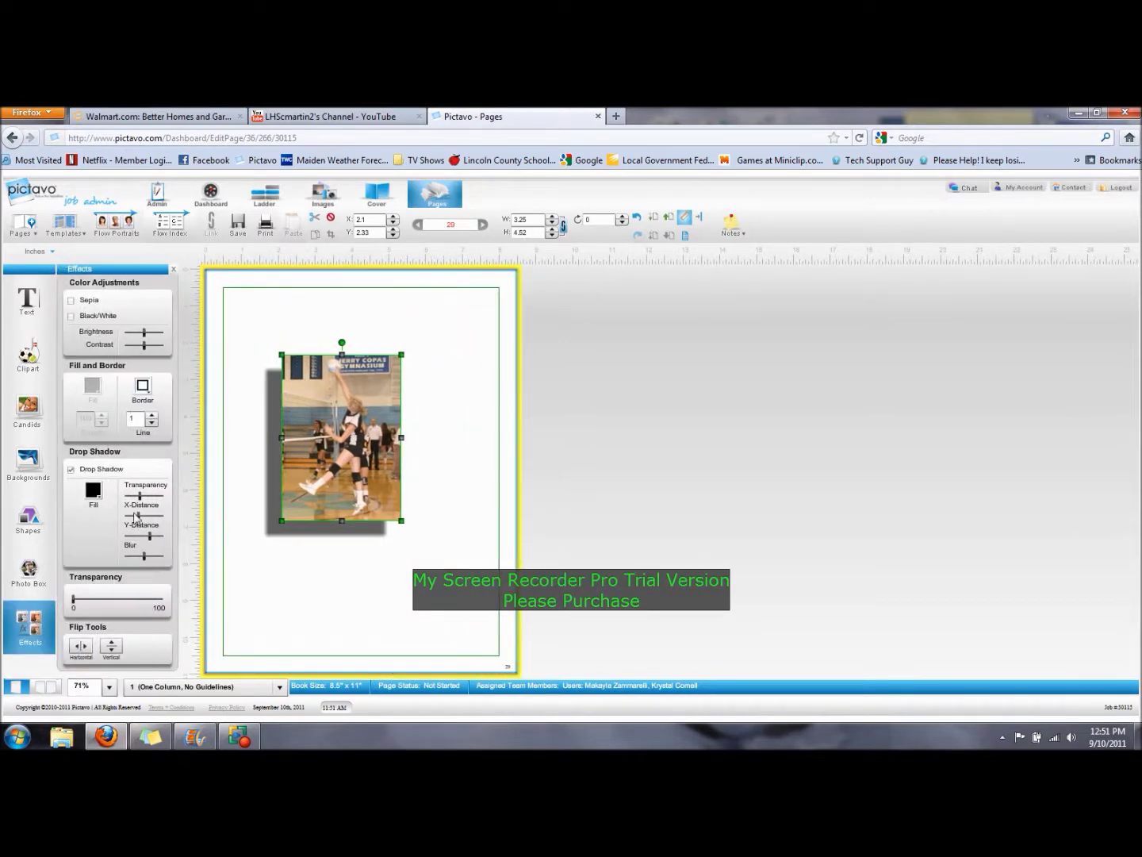
{"action": "mouse_move", "coordinate": [145, 561]}
{"action": "left_click_drag", "start_coordinate": [146, 561], "coordinate": [126, 560]}
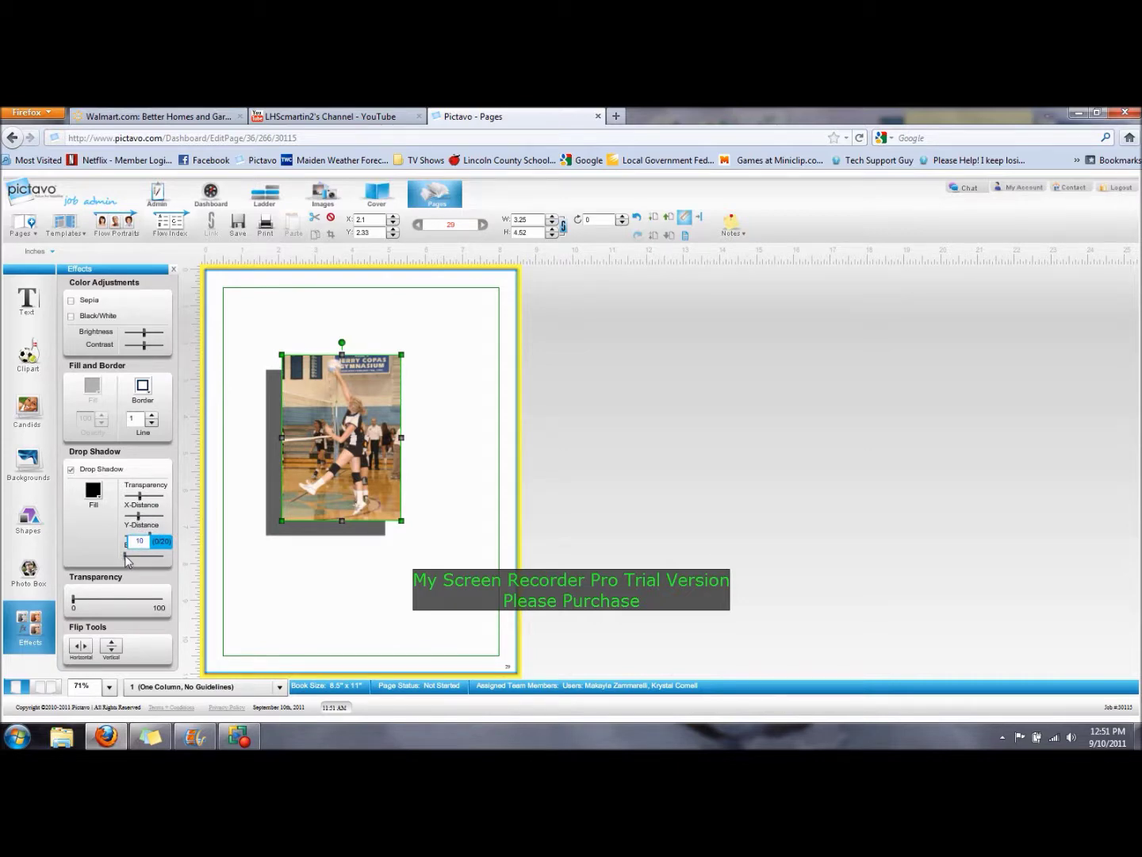
{"action": "left_click_drag", "start_coordinate": [125, 558], "coordinate": [164, 557]}
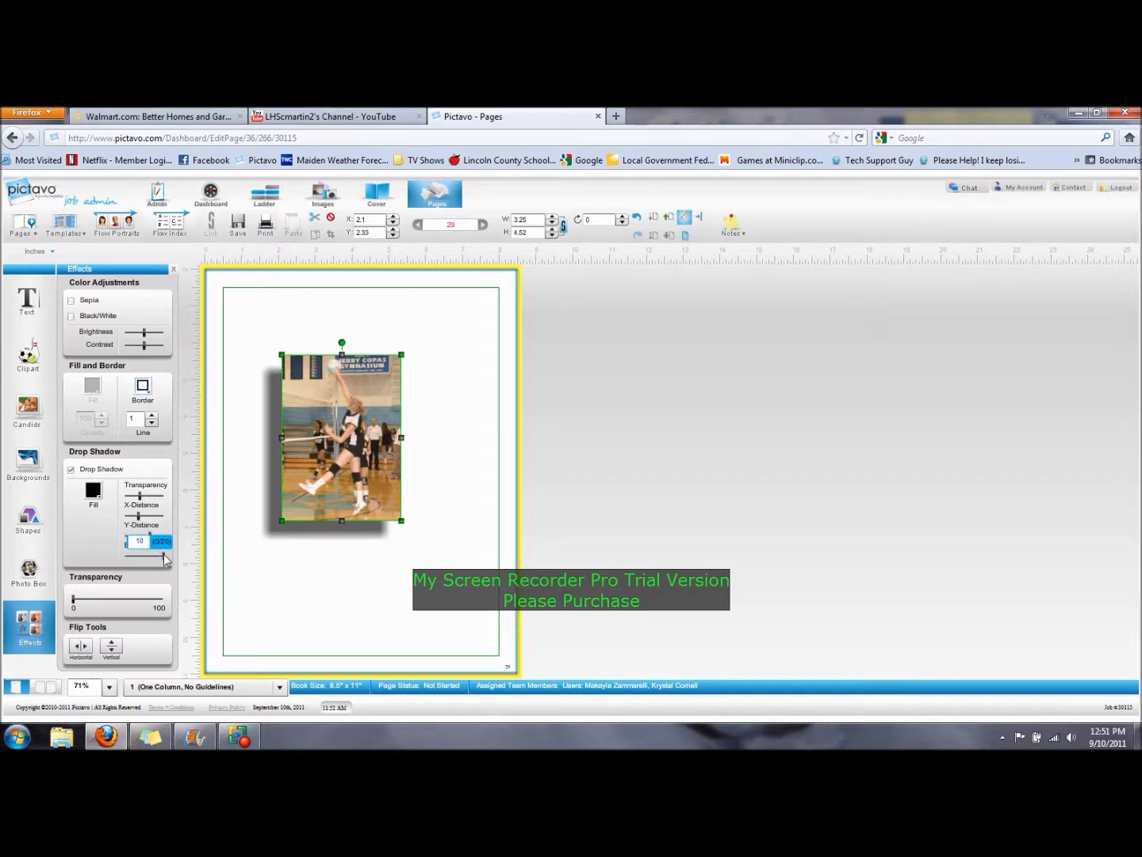
{"action": "left_click_drag", "start_coordinate": [164, 558], "coordinate": [146, 559]}
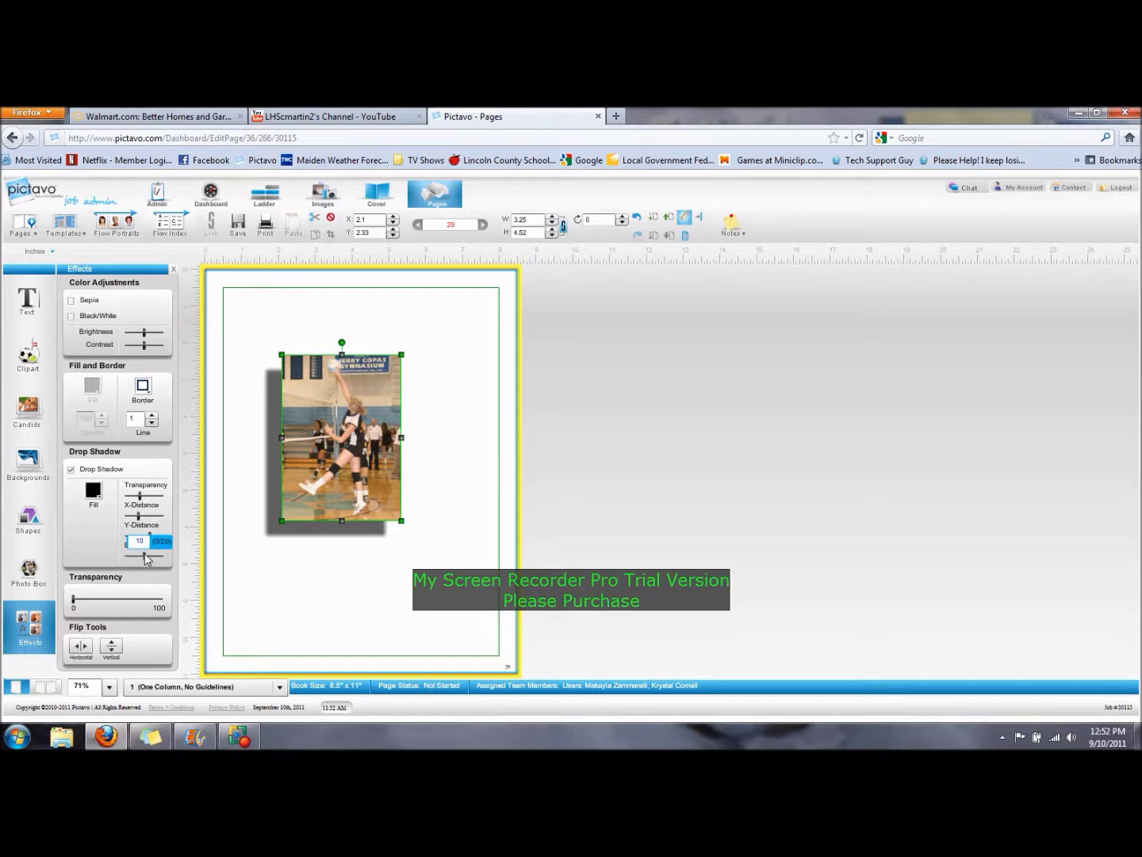
{"action": "mouse_move", "coordinate": [72, 596]}
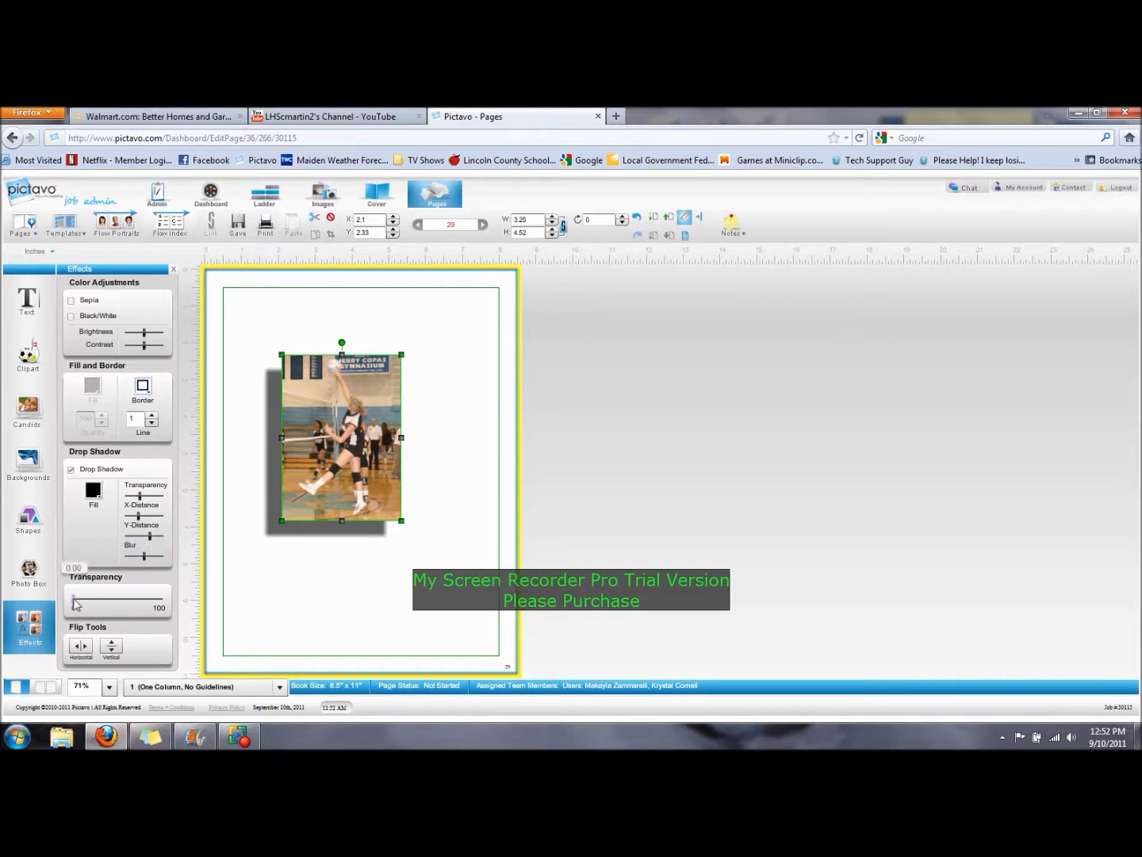
{"action": "left_click_drag", "start_coordinate": [74, 600], "coordinate": [148, 600]}
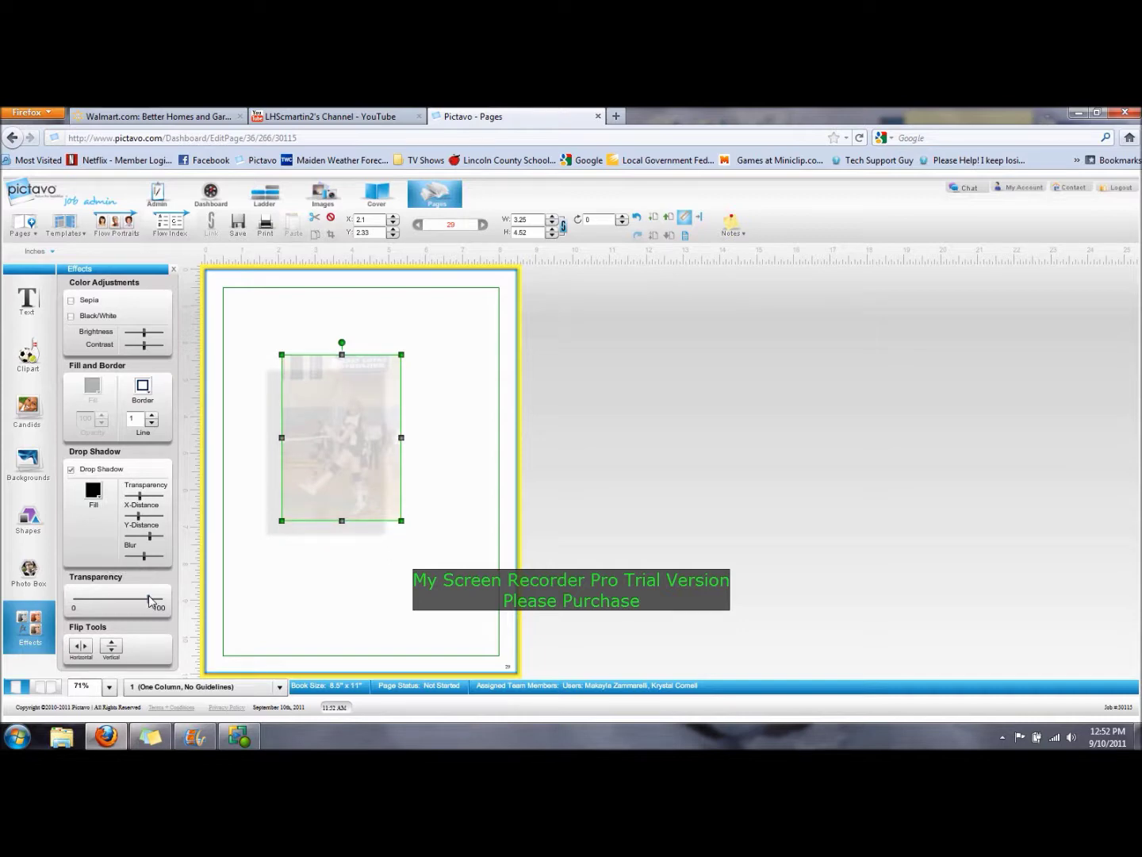
{"action": "left_click_drag", "start_coordinate": [147, 604], "coordinate": [73, 604]}
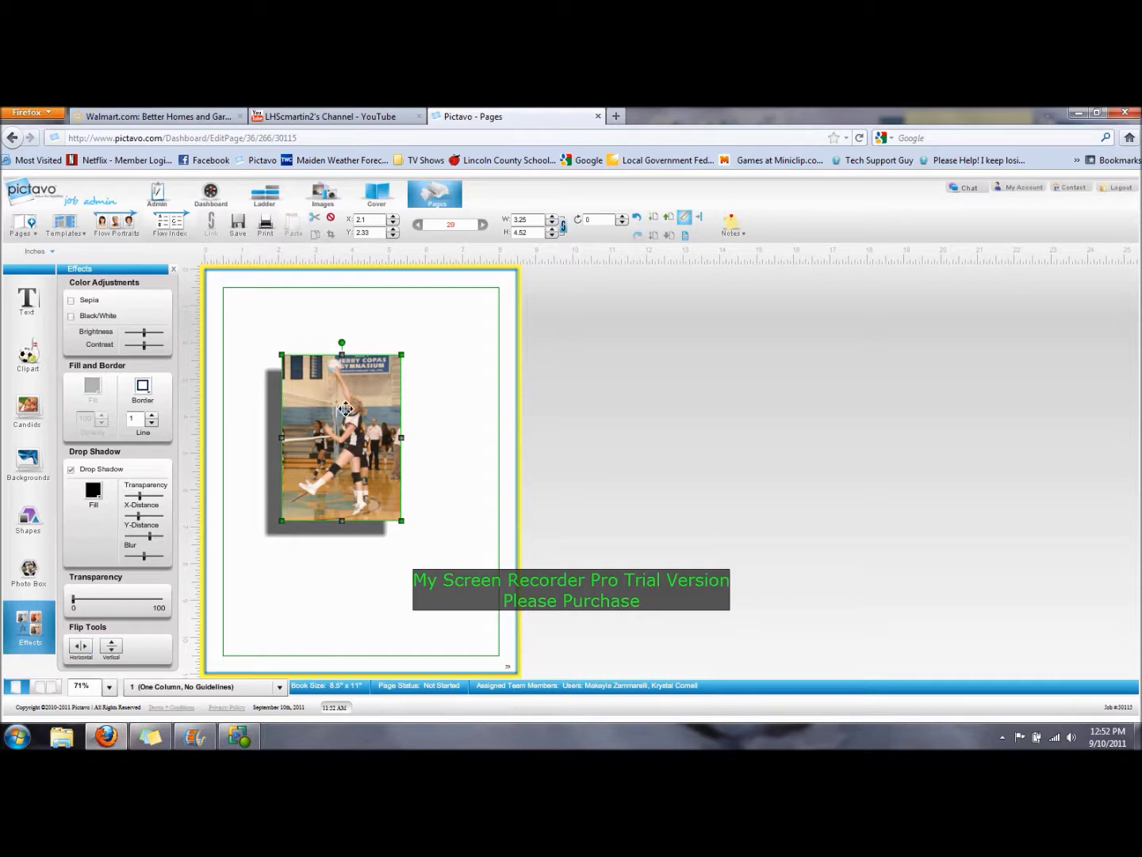
Try horizontal and vertical flips, ending with the photo mirrored horizontally
{"action": "left_click", "coordinate": [79, 647]}
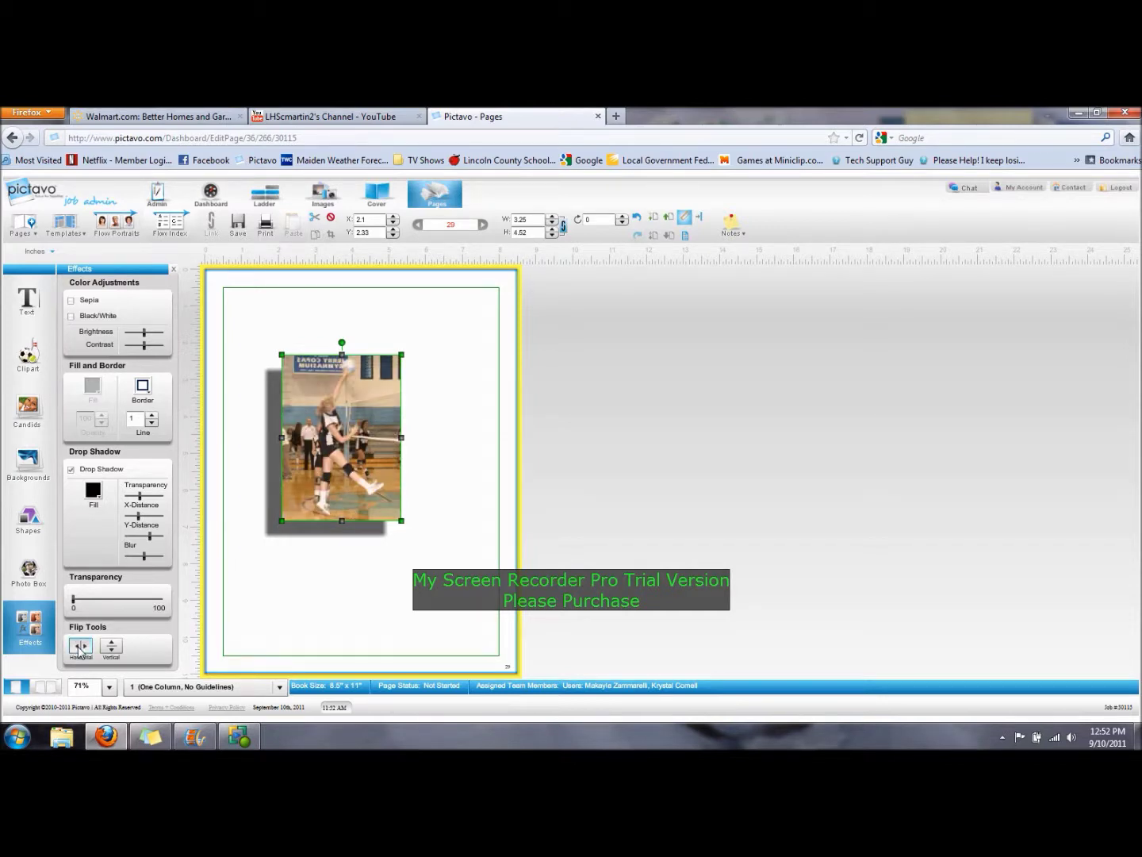
{"action": "left_click", "coordinate": [111, 647]}
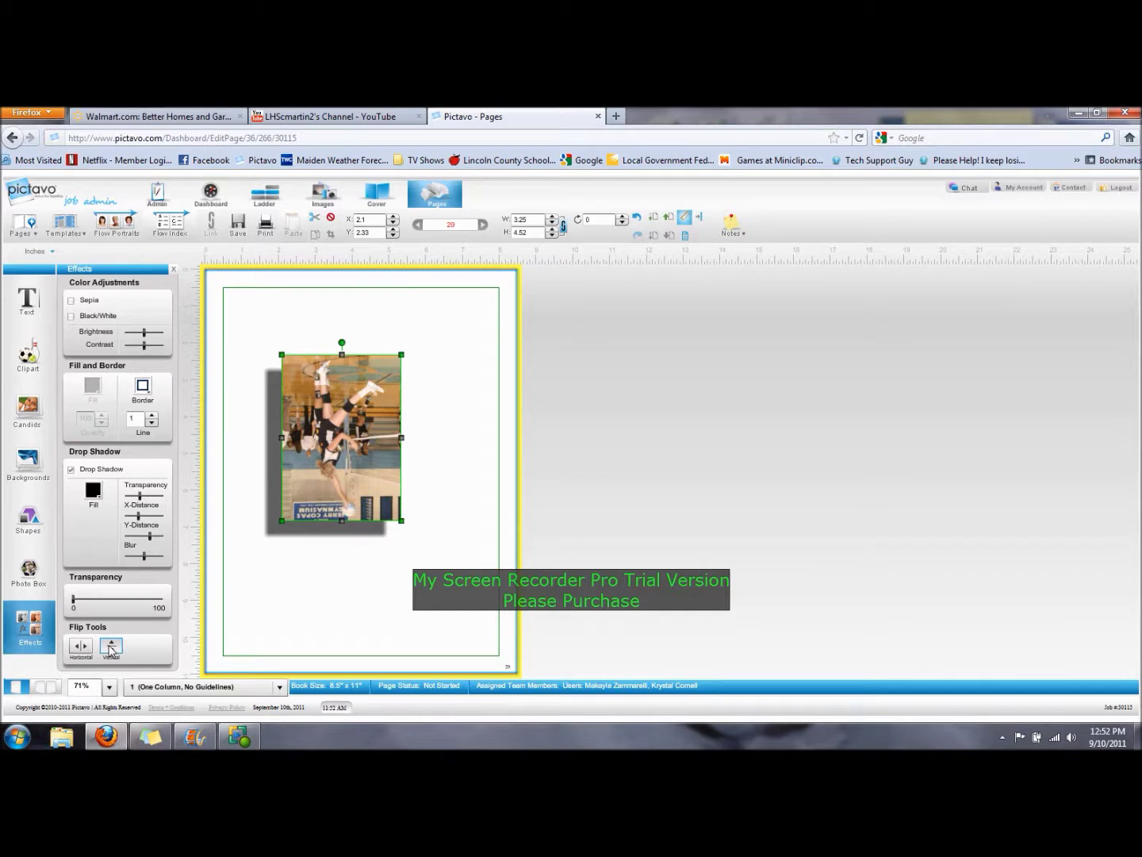
{"action": "left_click", "coordinate": [111, 648]}
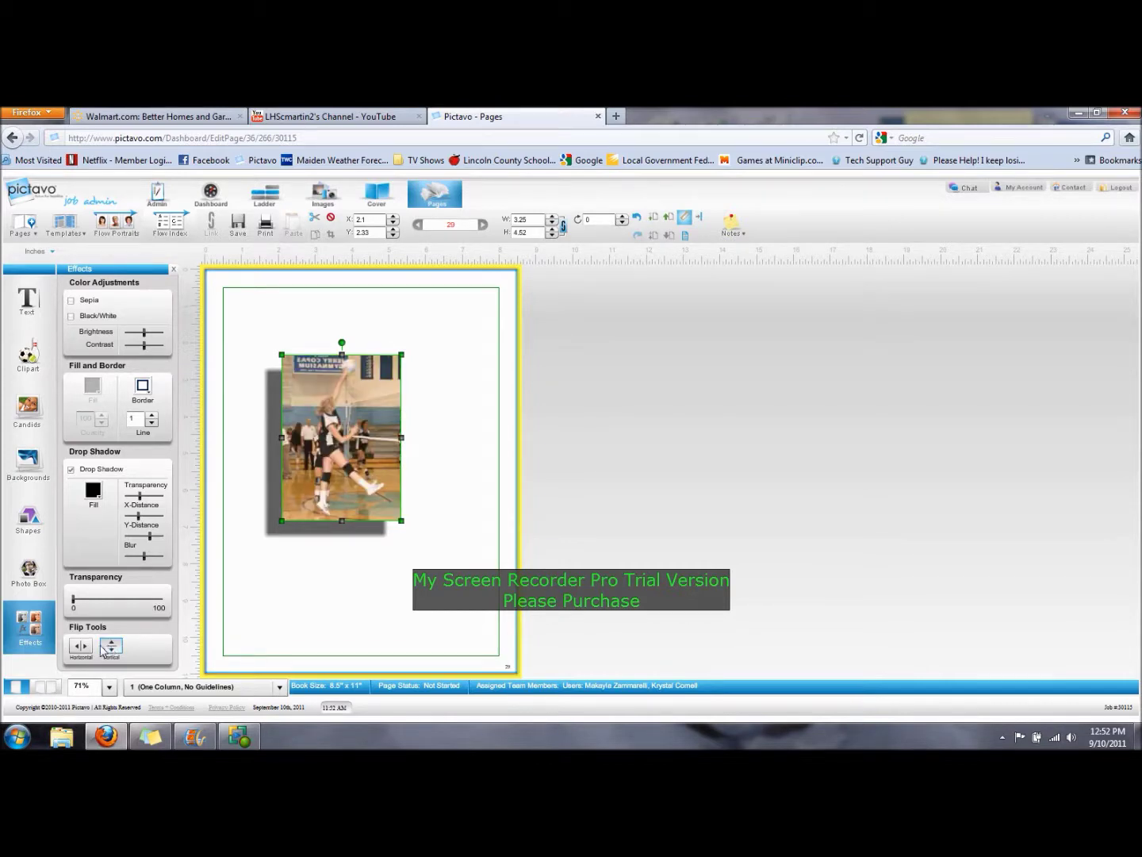
{"action": "left_click", "coordinate": [81, 646]}
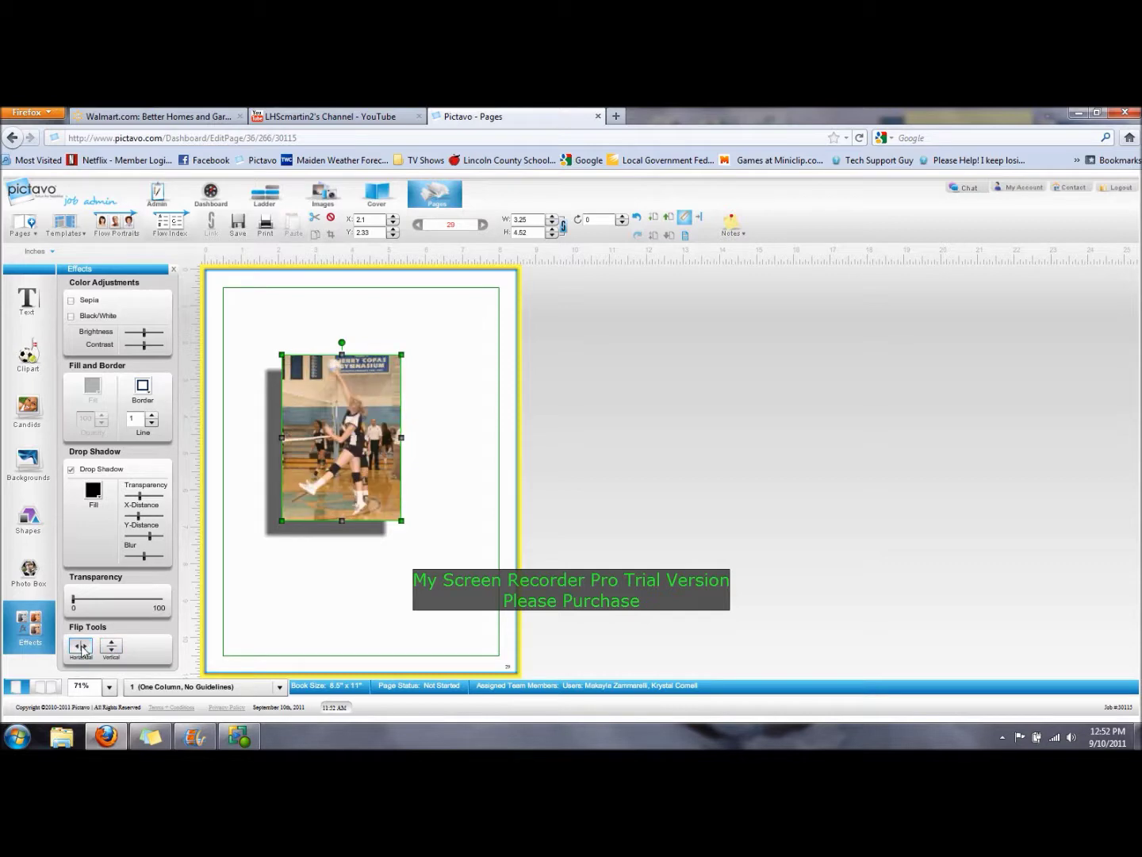
{"action": "left_click", "coordinate": [81, 647]}
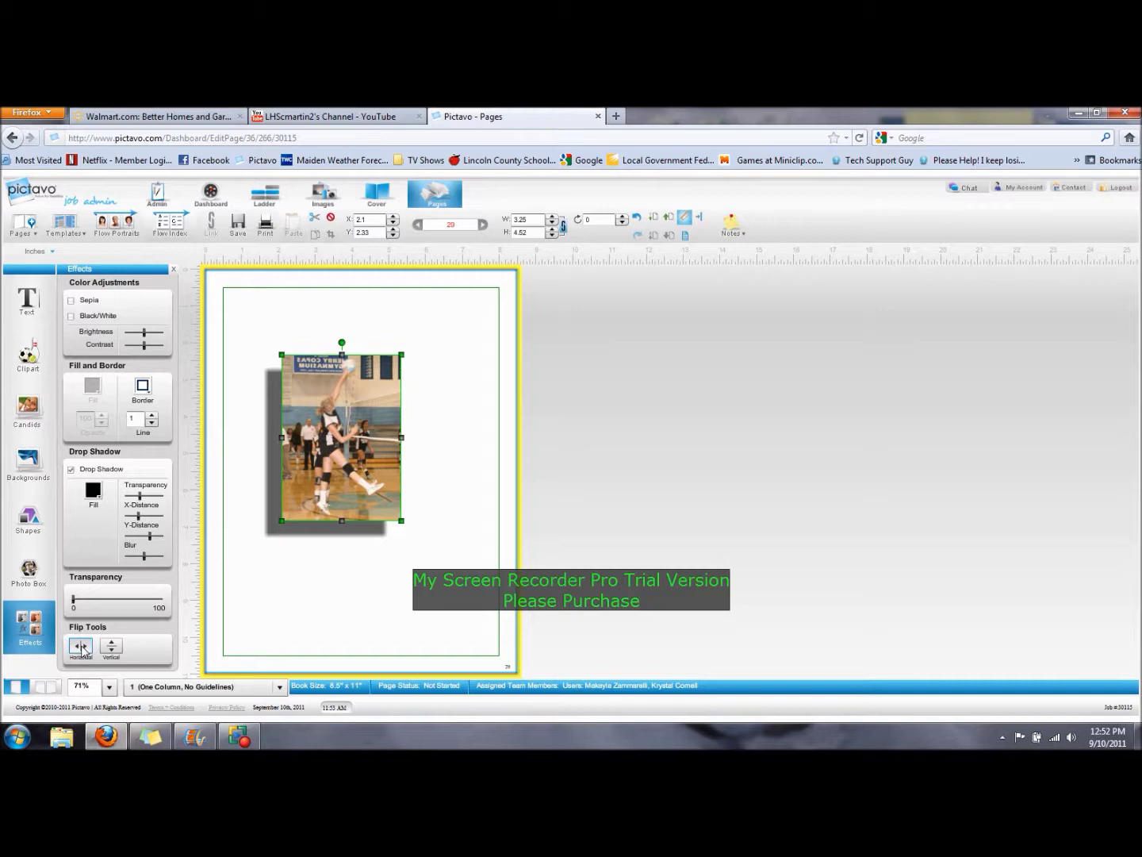
Mask the flipped photo into an oval using the circle shape
{"action": "left_click", "coordinate": [35, 520]}
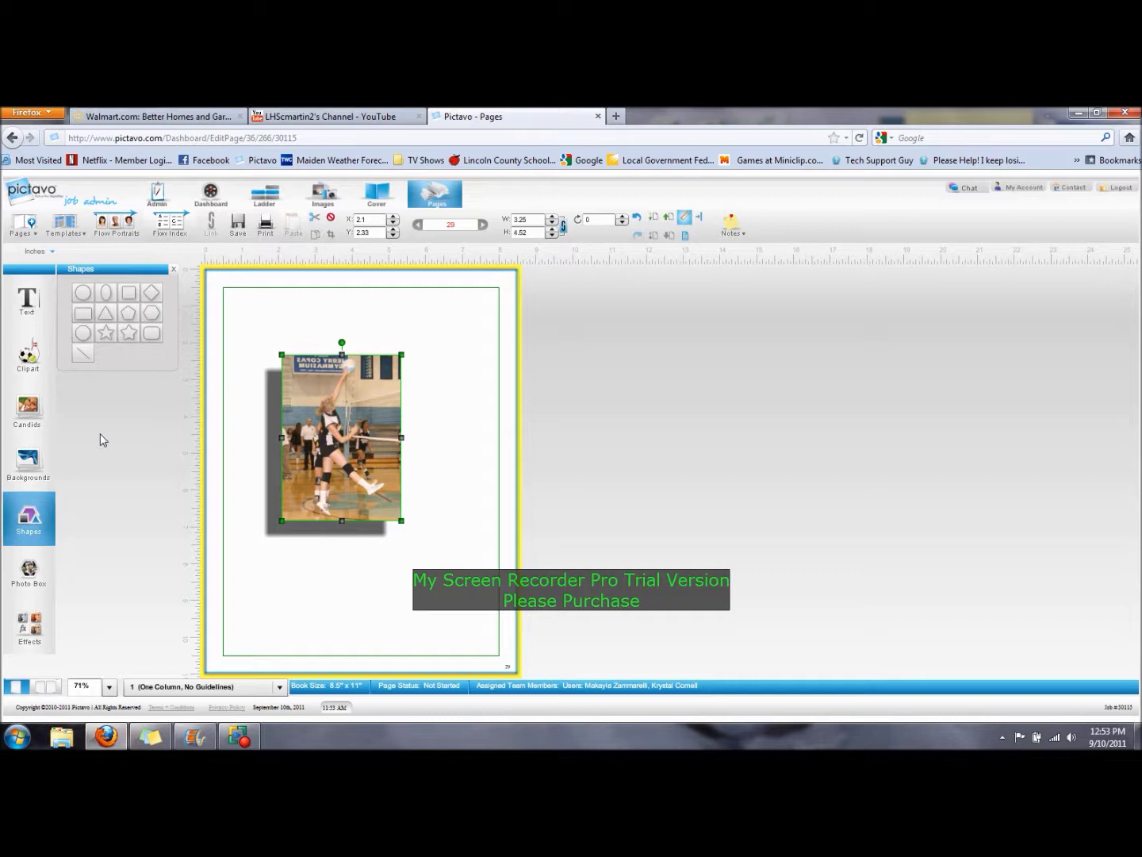
{"action": "left_click", "coordinate": [83, 296]}
{"action": "left_click", "coordinate": [330, 413]}
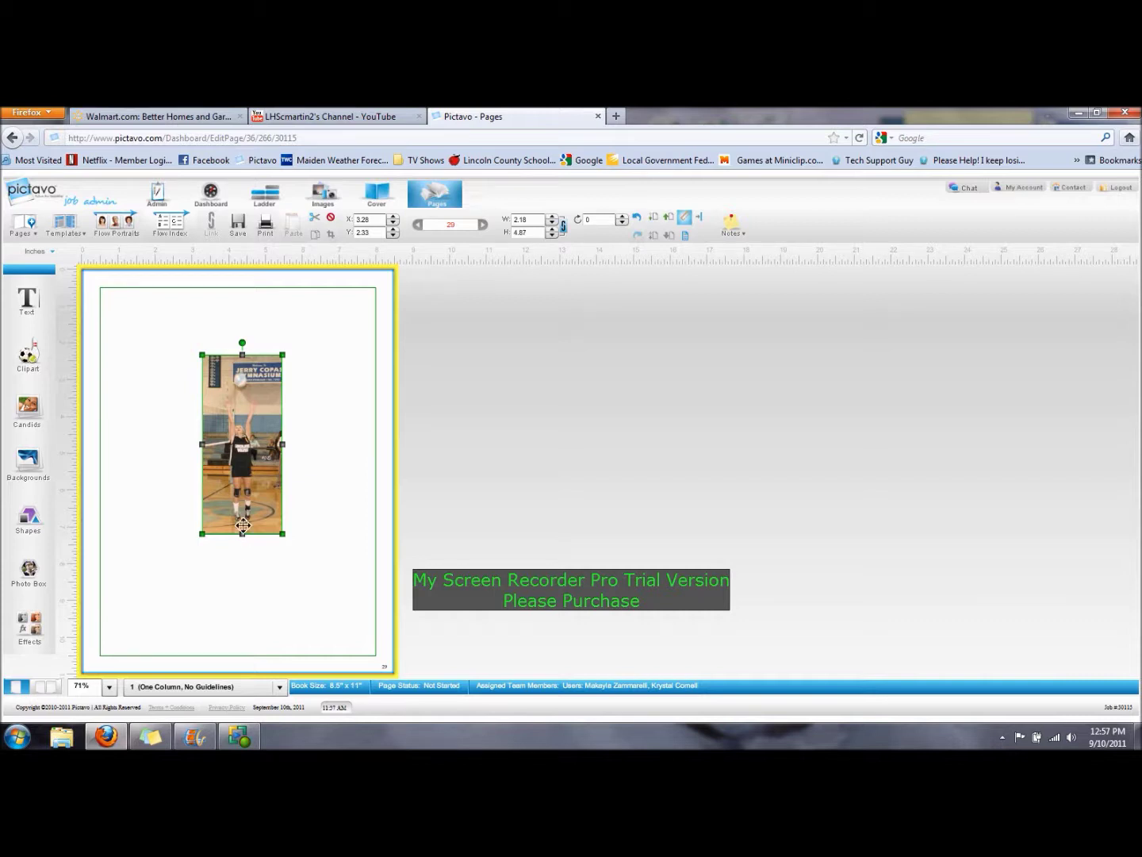
Move the volleyball photo past the trim edge into the top-left corner, then stretch it down the page
{"action": "left_click_drag", "start_coordinate": [246, 485], "coordinate": [124, 397]}
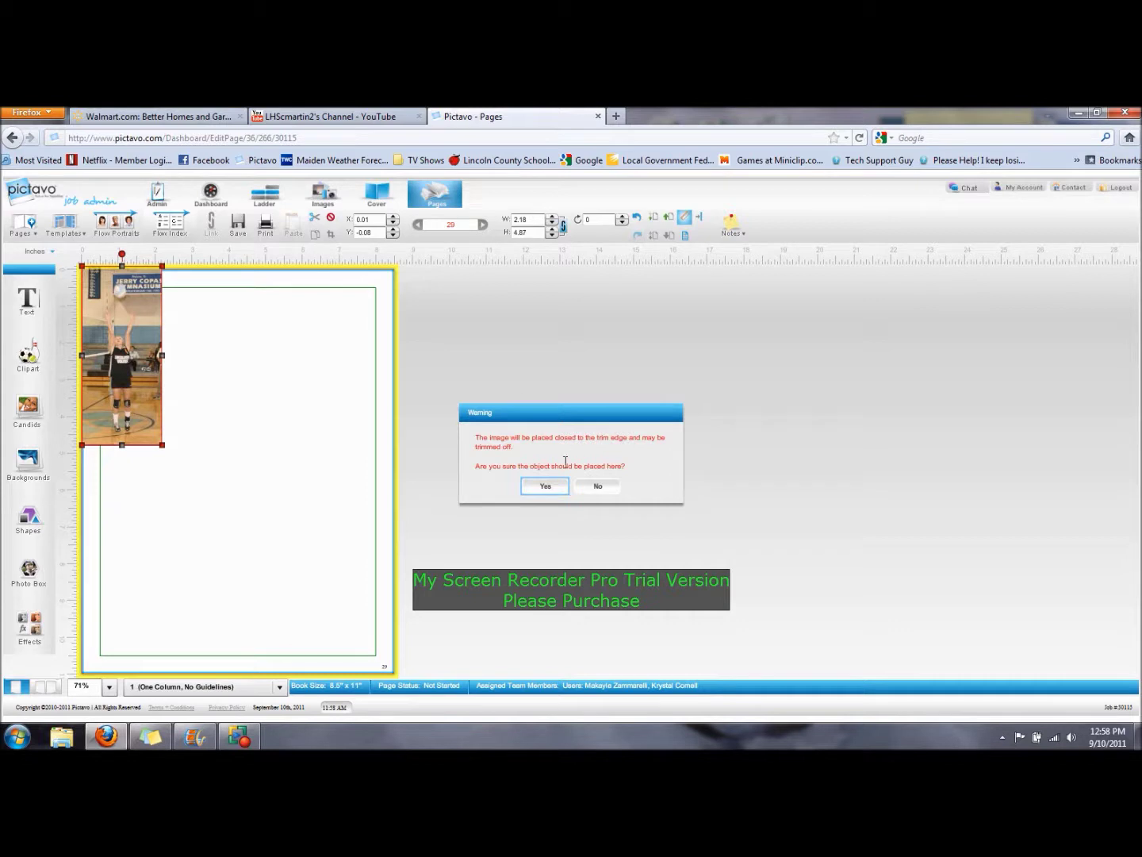
{"action": "left_click", "coordinate": [545, 488]}
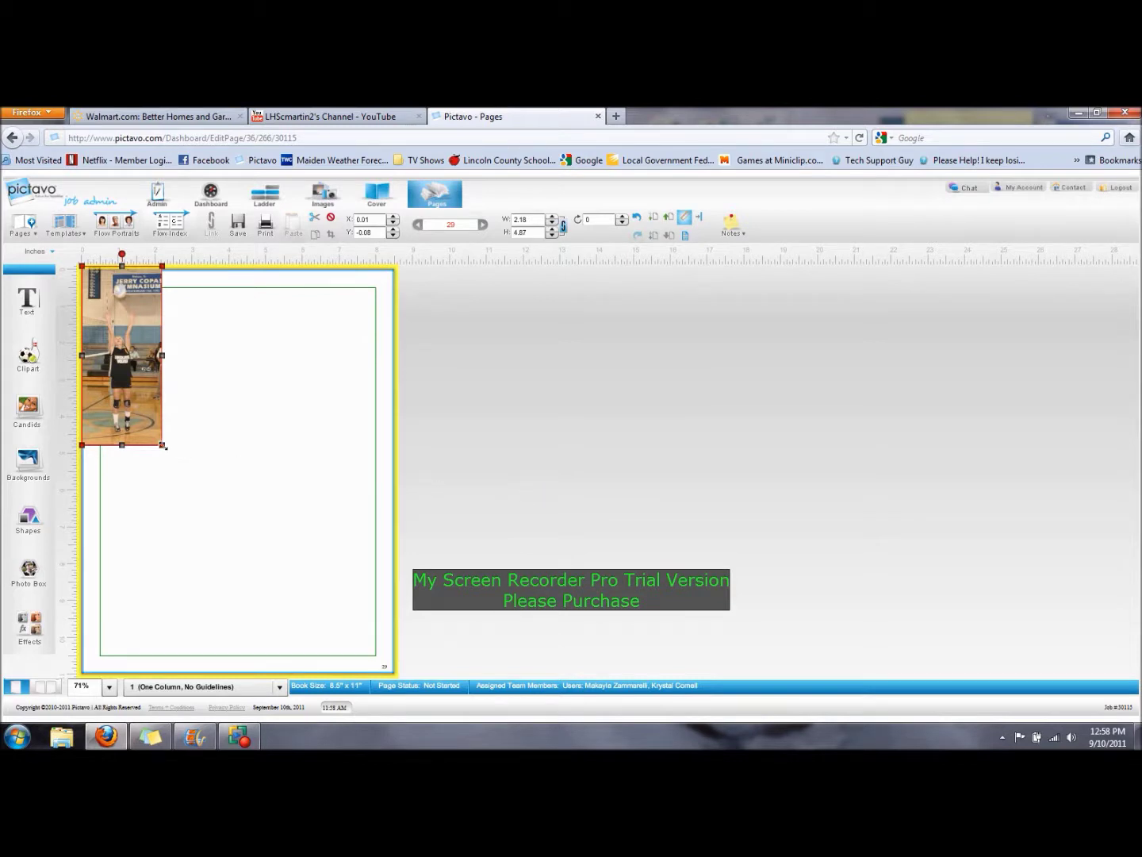
{"action": "left_click_drag", "start_coordinate": [163, 446], "coordinate": [354, 684]}
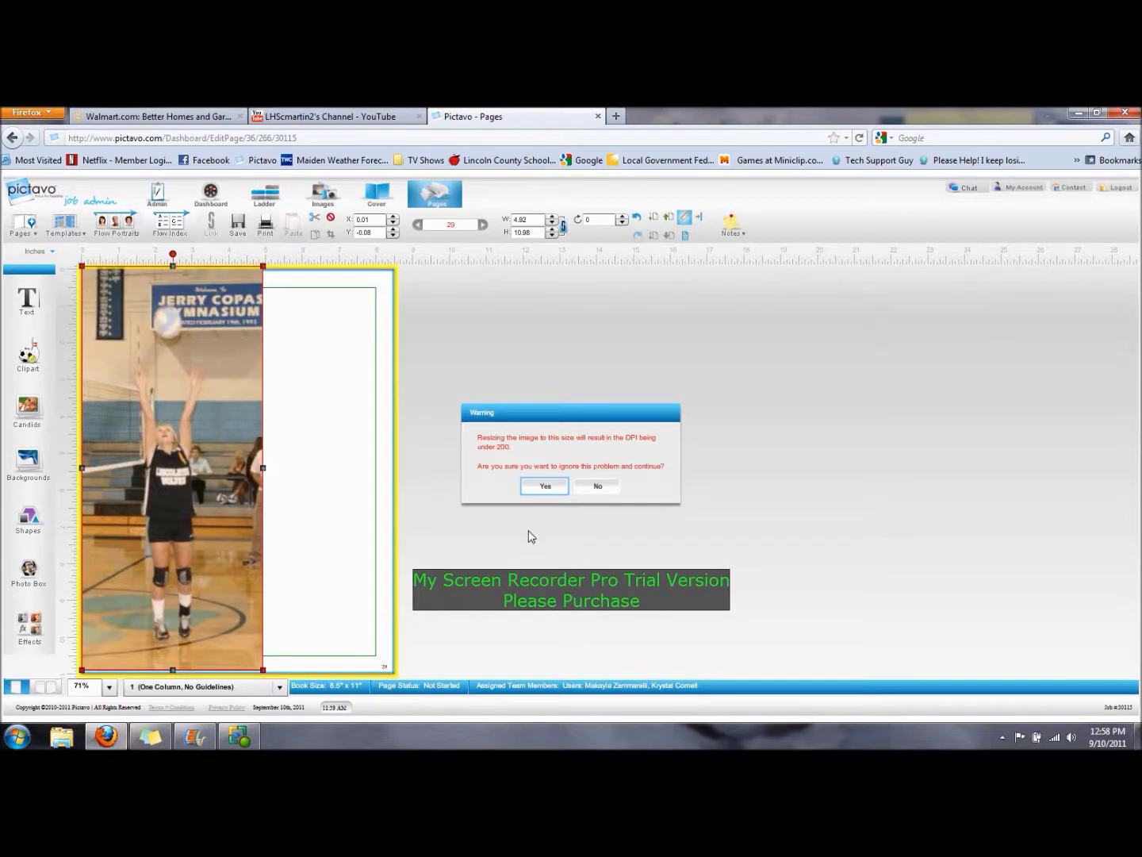
Decline the under-200-DPI enlargement so the photo returns to 2.18 by 4.87
{"action": "left_click", "coordinate": [601, 487]}
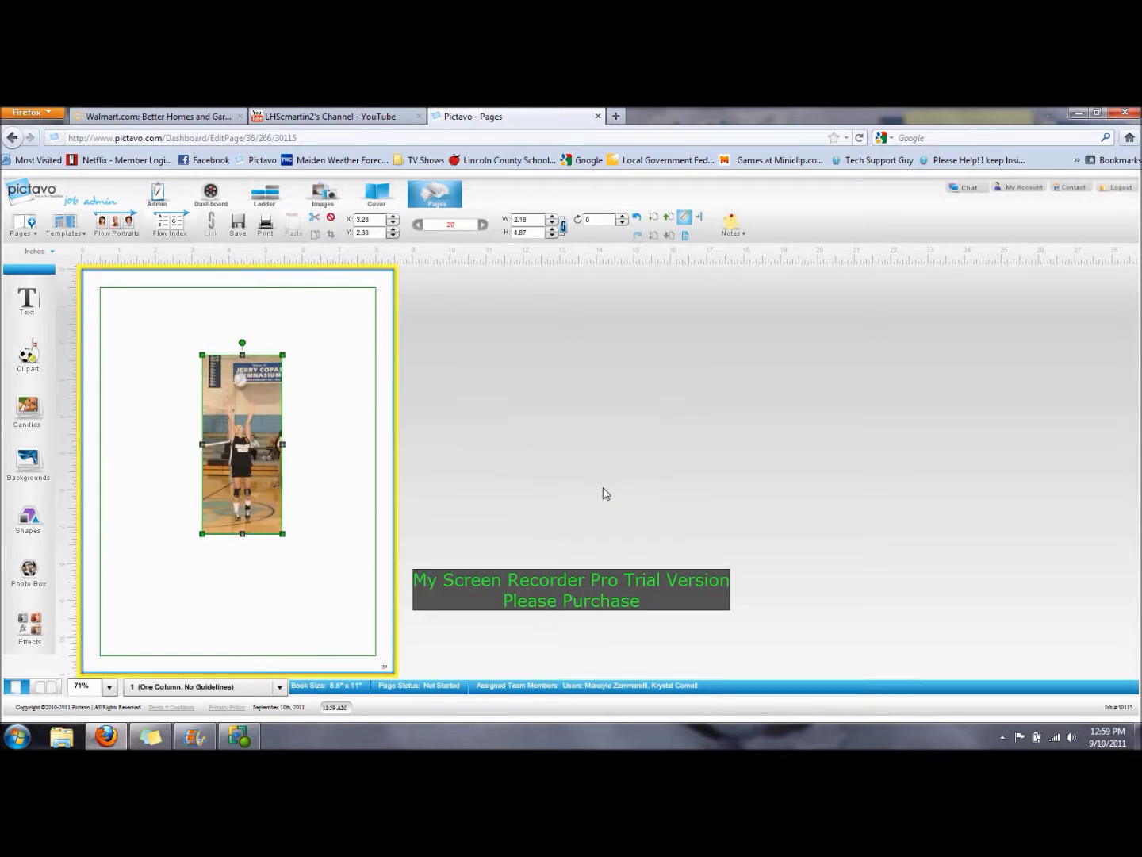